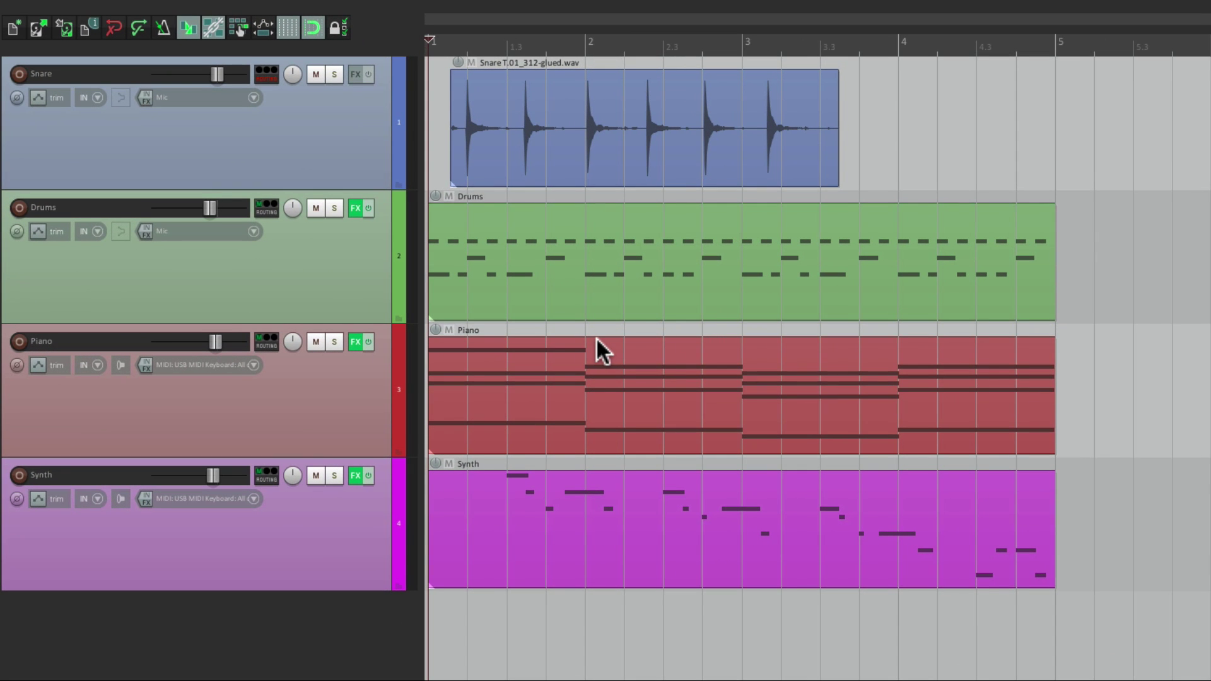
Open the Drums MIDI item in the inline editor to show its hi-hat, snare and kick notes.
double_click(571, 245)
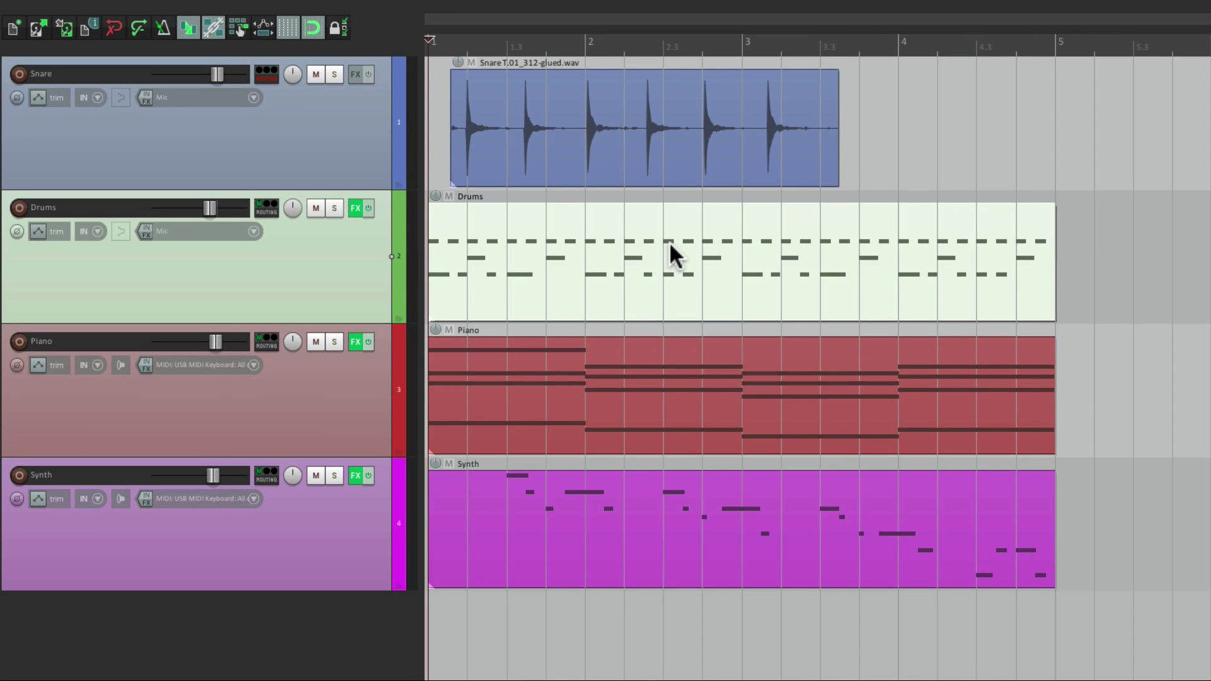
right_click(583, 222)
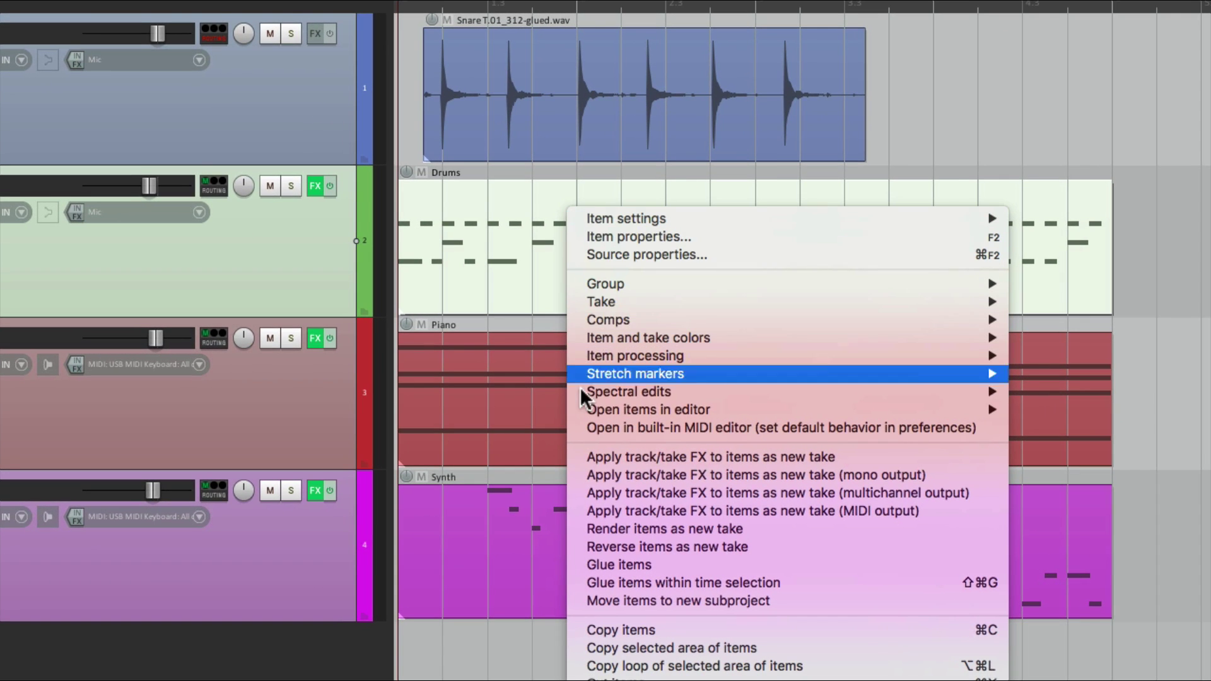
mouse_move(580, 417)
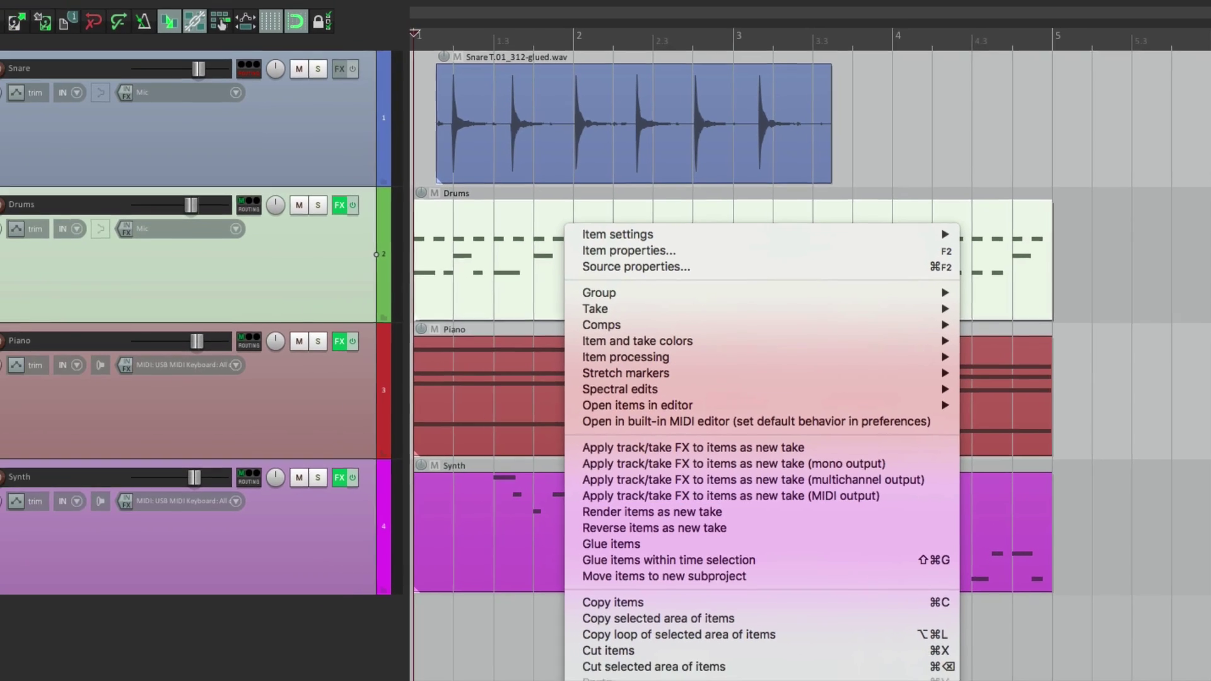
key("Escape")
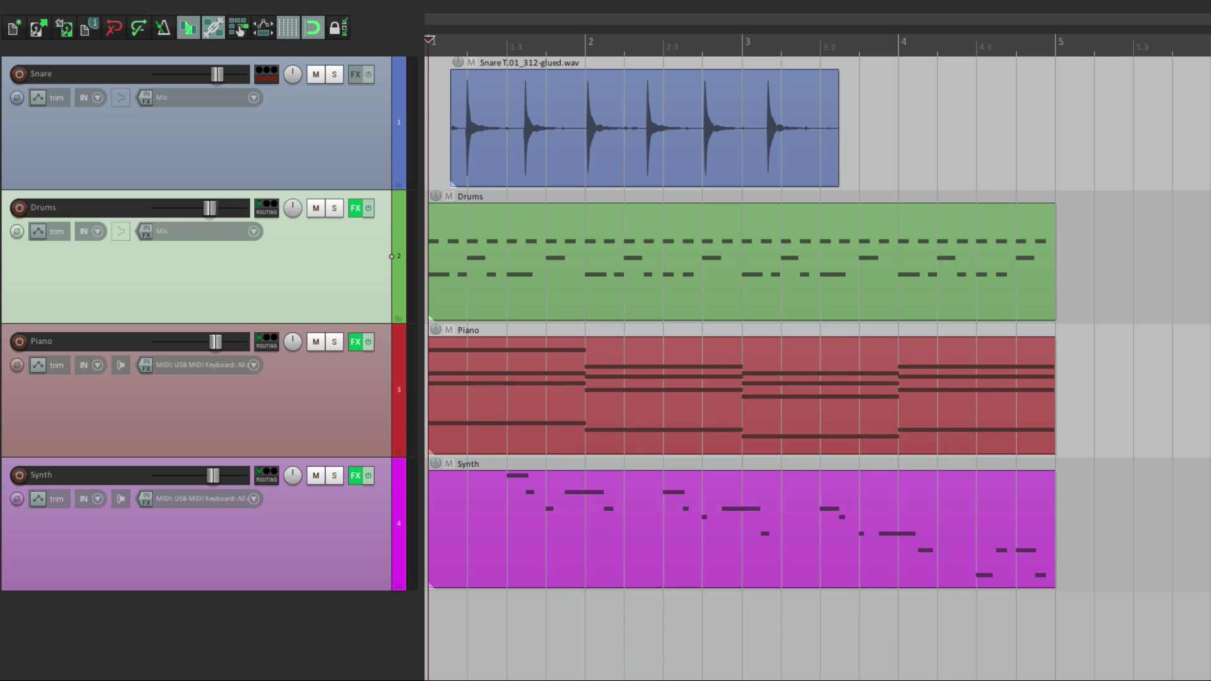
left_click(626, 236)
double_click(624, 225)
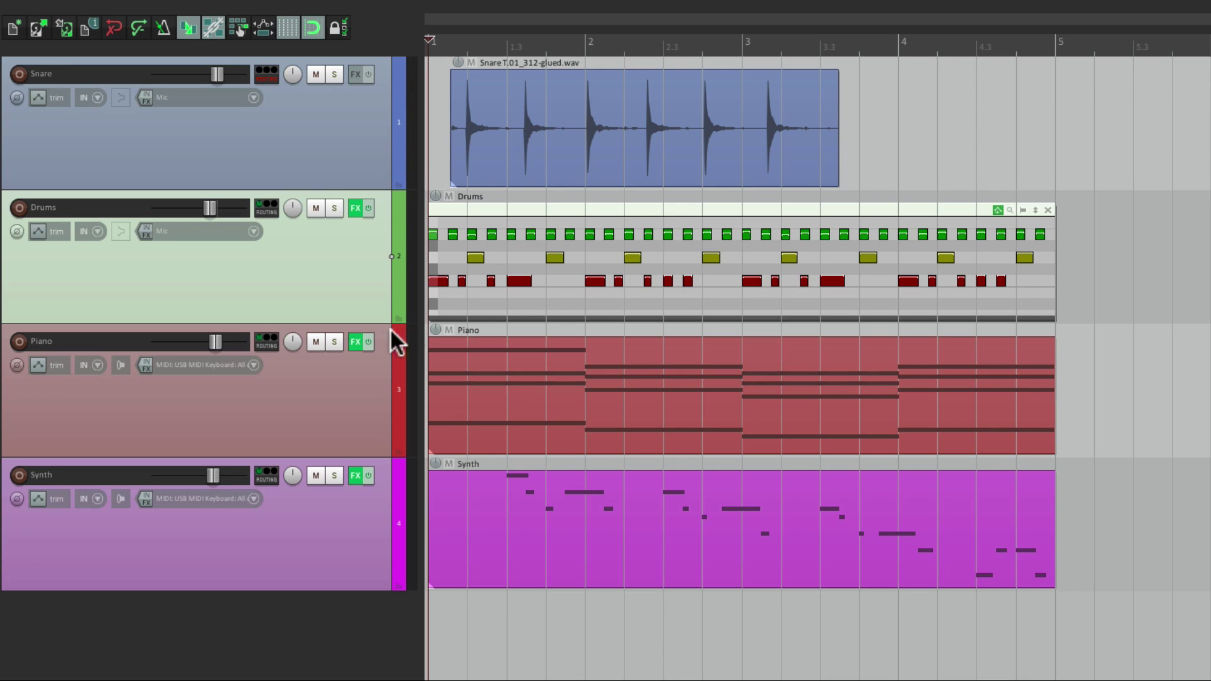
Enlarge the Drums track and zoom its inline note rows vertically so the drum notes appear large.
left_click_drag(376, 323, 392, 592)
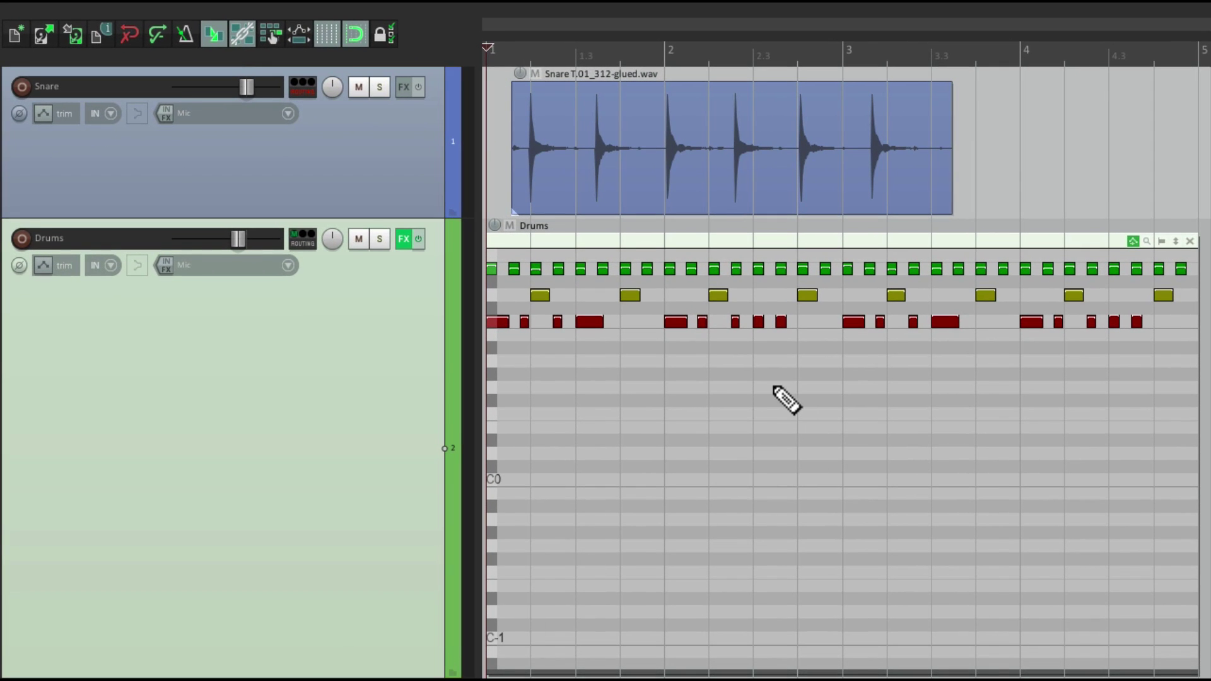
left_click(730, 401)
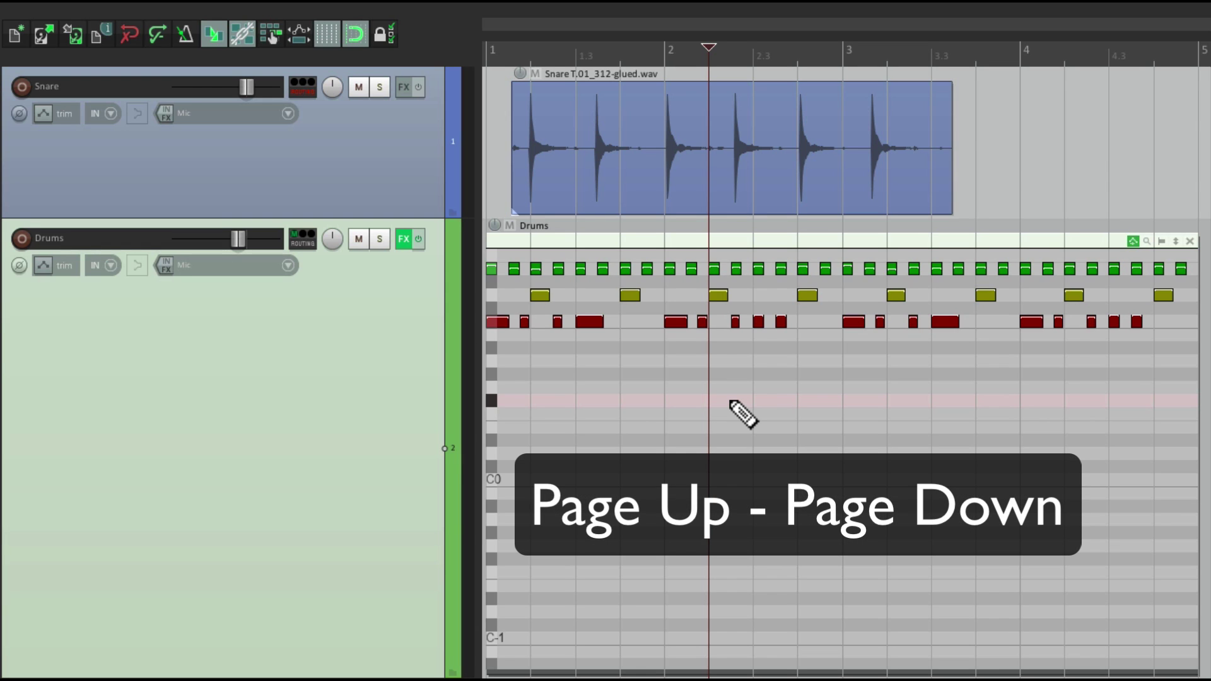
key("Page_Up")
key("Page_Up")
key("Page_Up")
key("Page_Up")
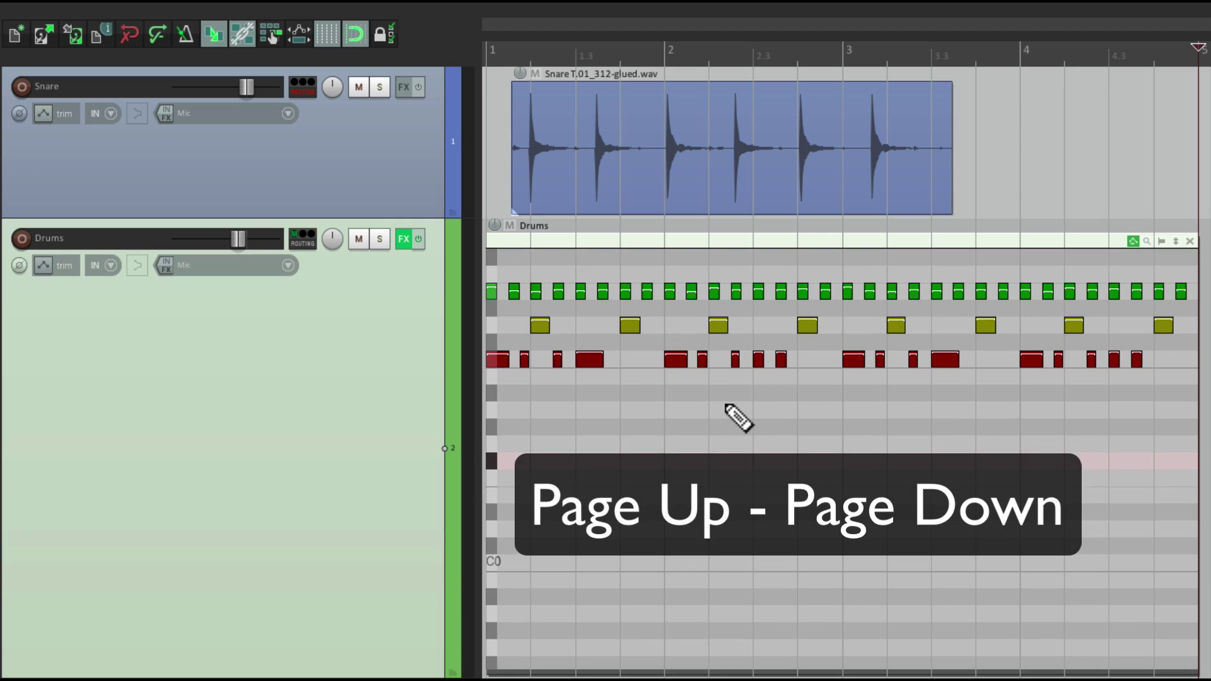
key("Page_Down")
key("Page_Down")
key("Page_Down")
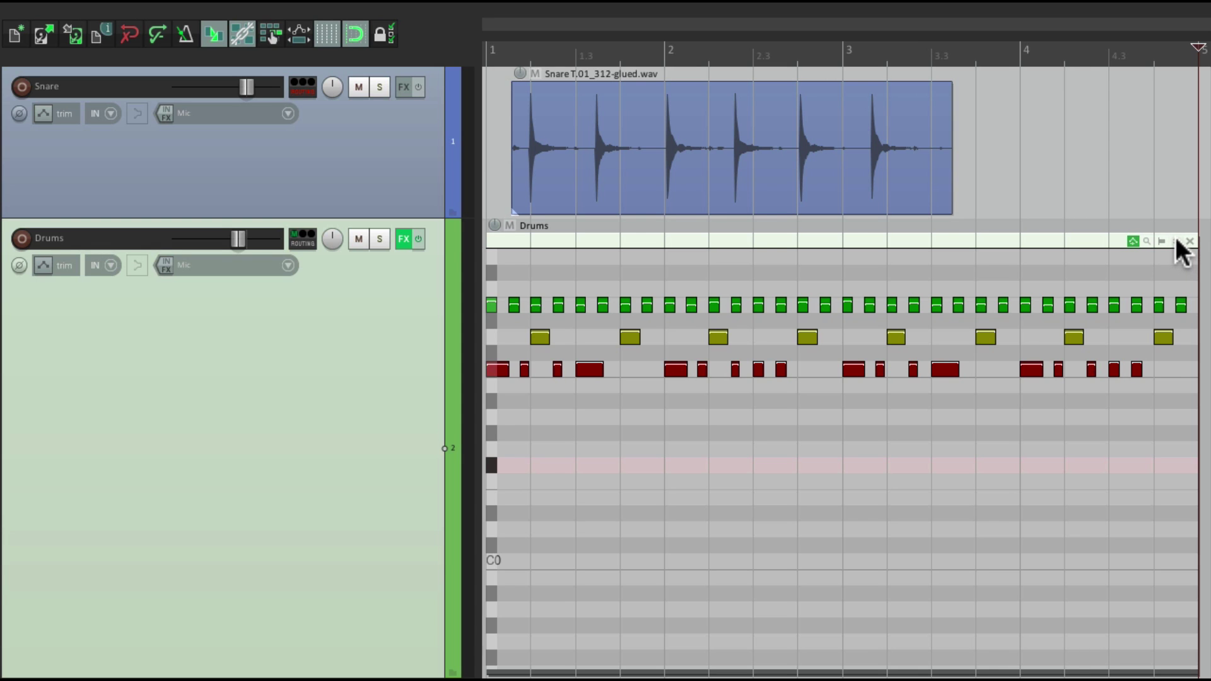
mouse_move(1175, 237)
left_mouse_down()
mouse_move(1169, 214)
mouse_move(1167, 255)
mouse_move(1167, 213)
mouse_move(1133, 218)
mouse_move(1183, 239)
left_mouse_up()
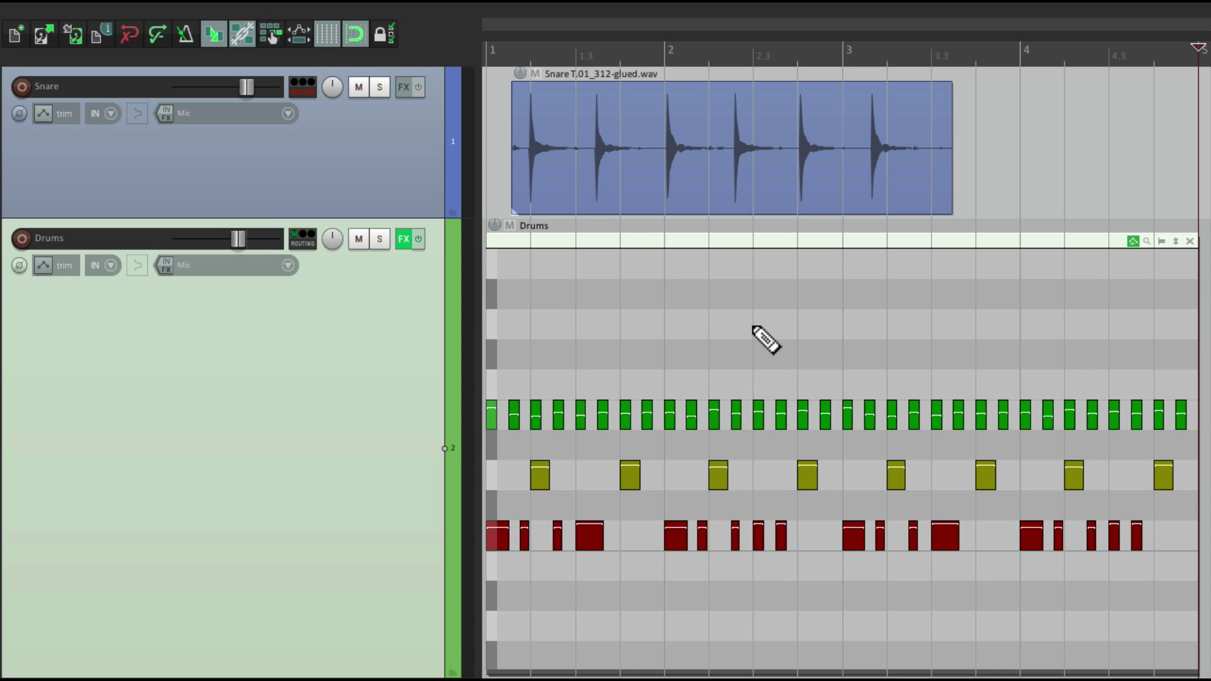
double_click(716, 241)
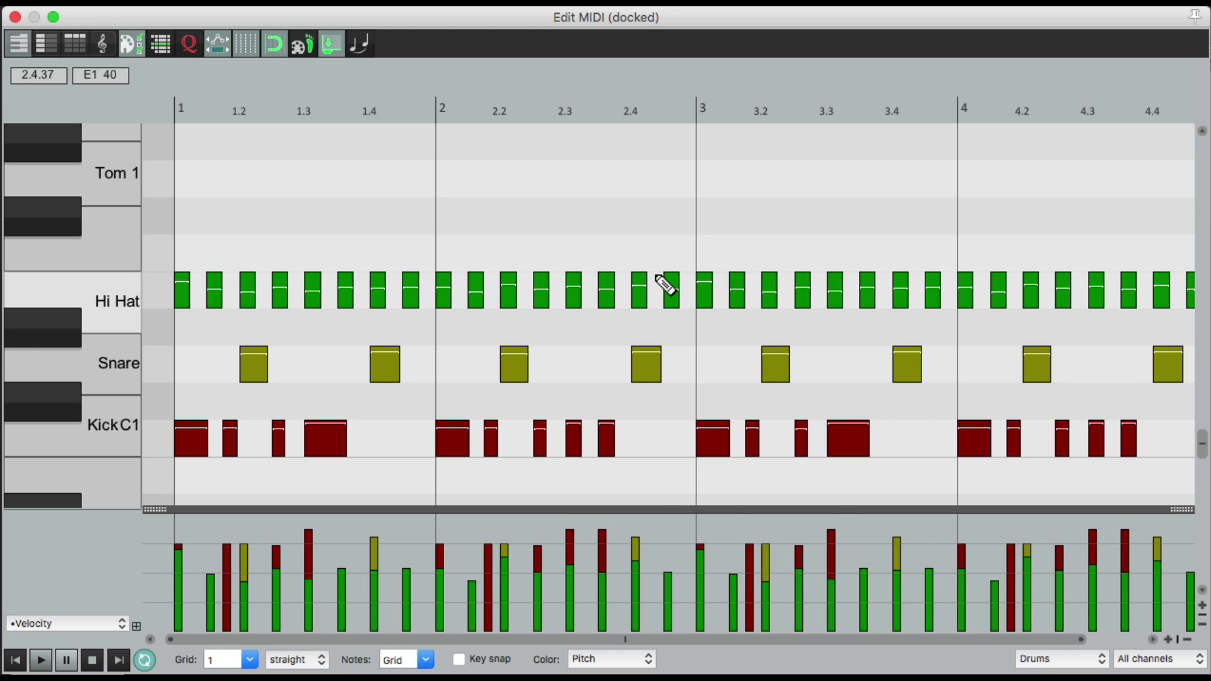
key("Escape")
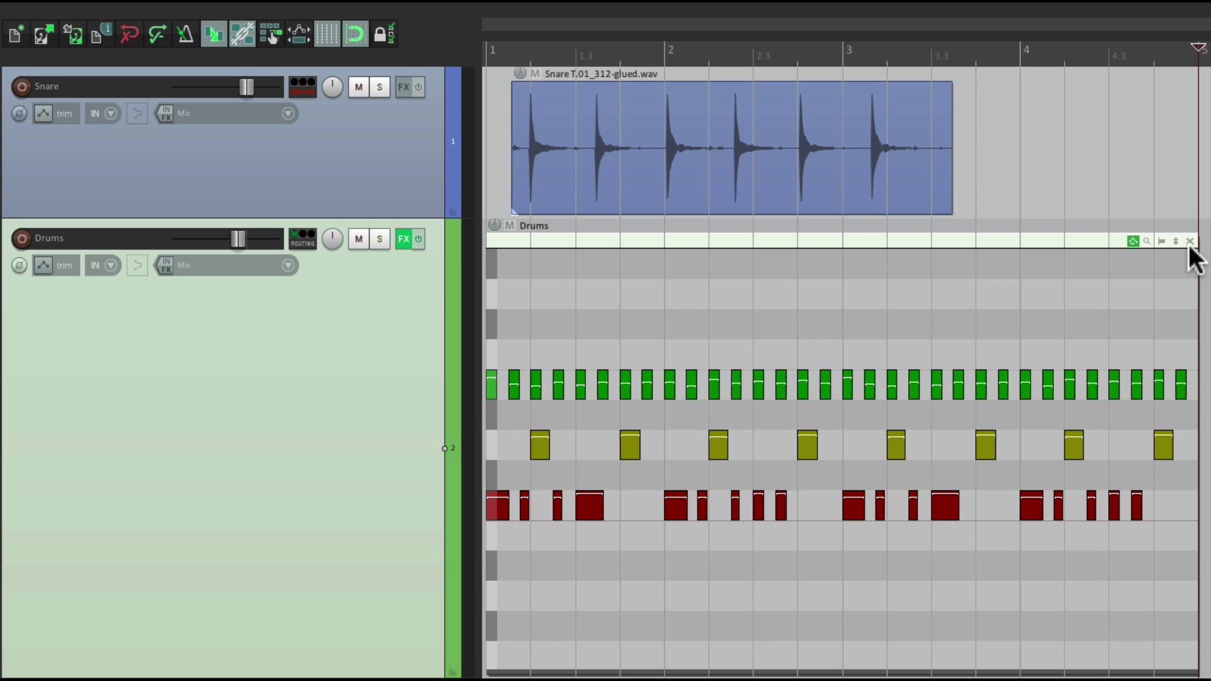
left_click(1189, 242)
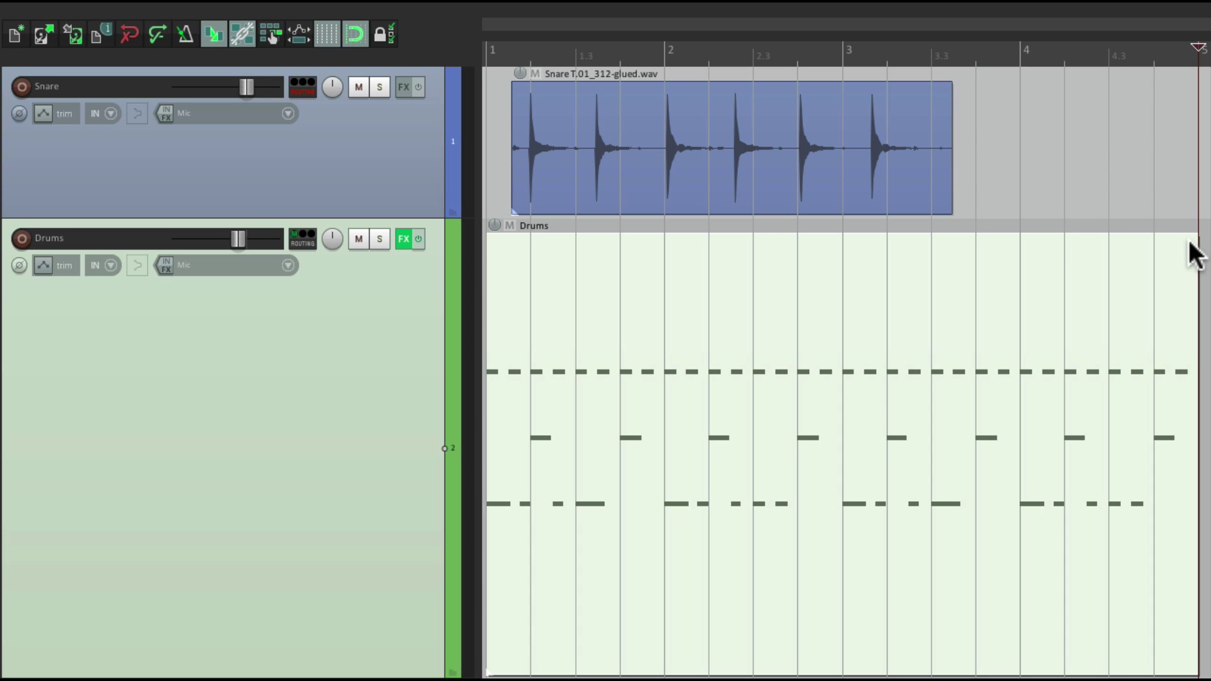
double_click(1088, 277)
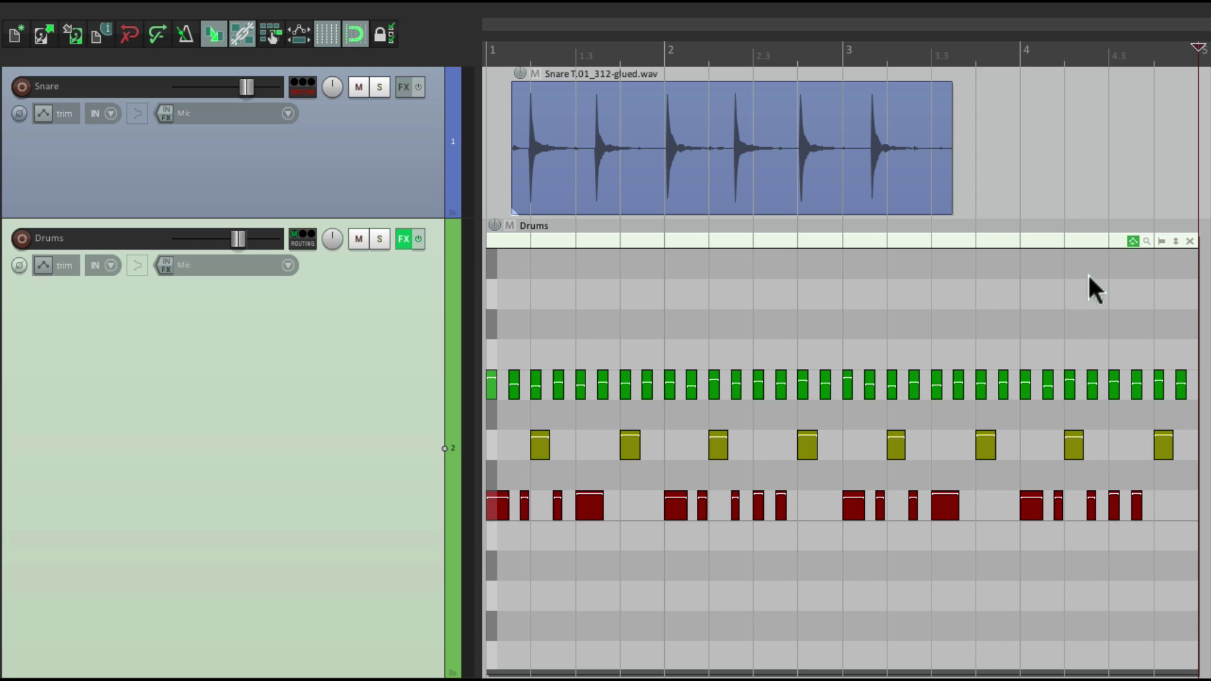
key("Escape")
double_click(1089, 278)
left_click_drag(1174, 240, 1174, 252)
scroll(1174, 253, "up", 5)
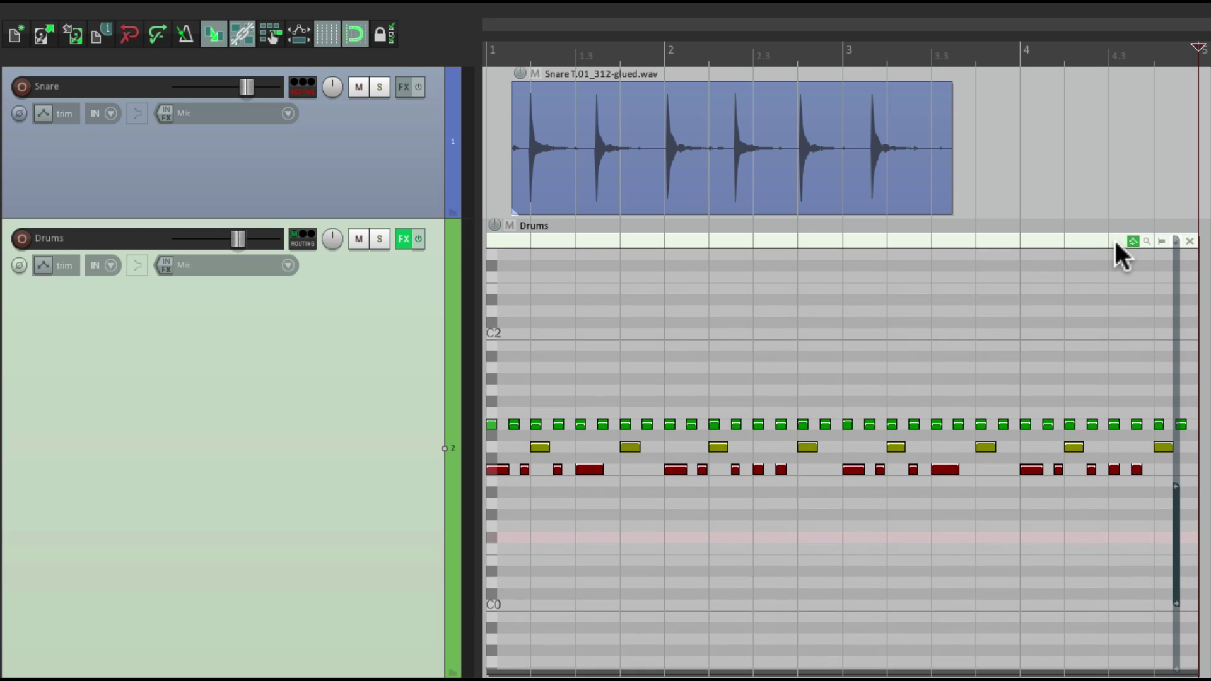
Fit the drum rows to the inline editor height and cycle note shapes back to rectangles.
left_click(1132, 241)
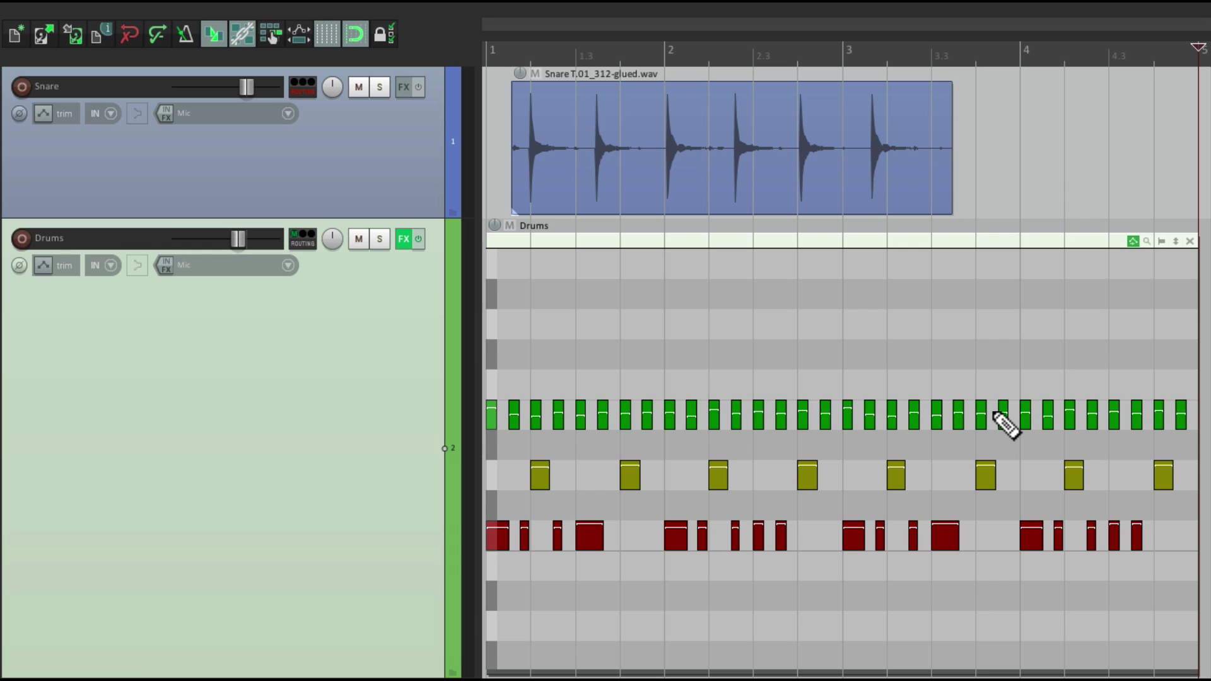
left_click(1160, 241)
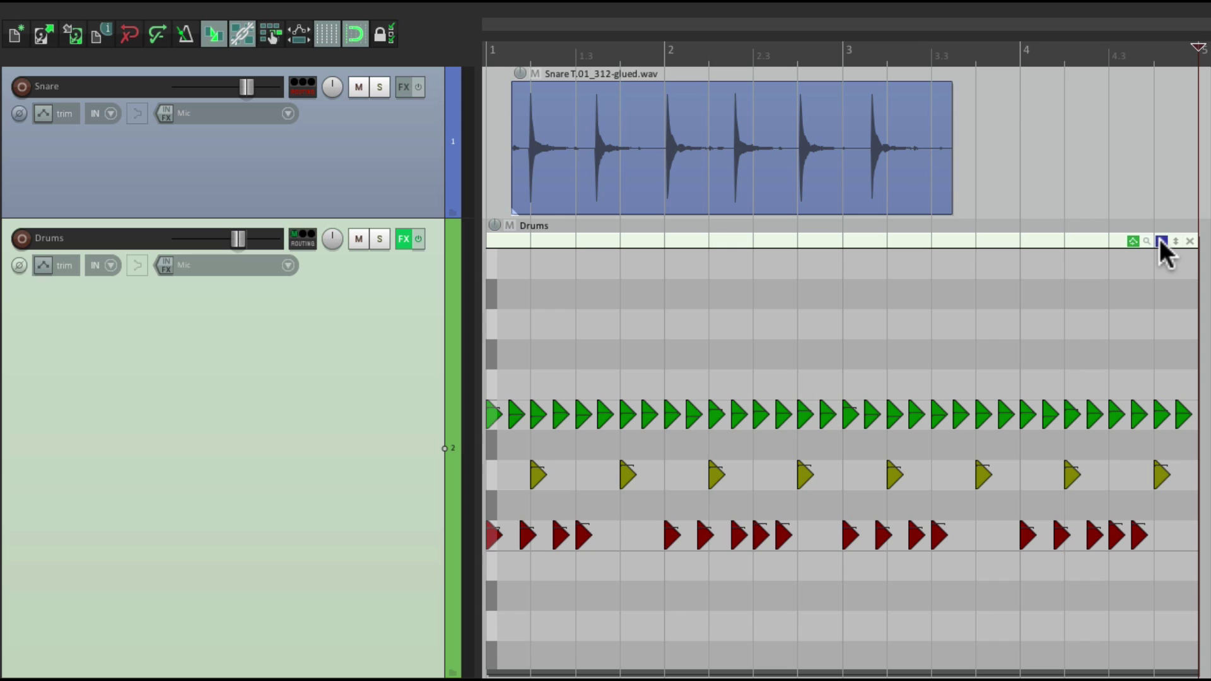
left_click(1160, 241)
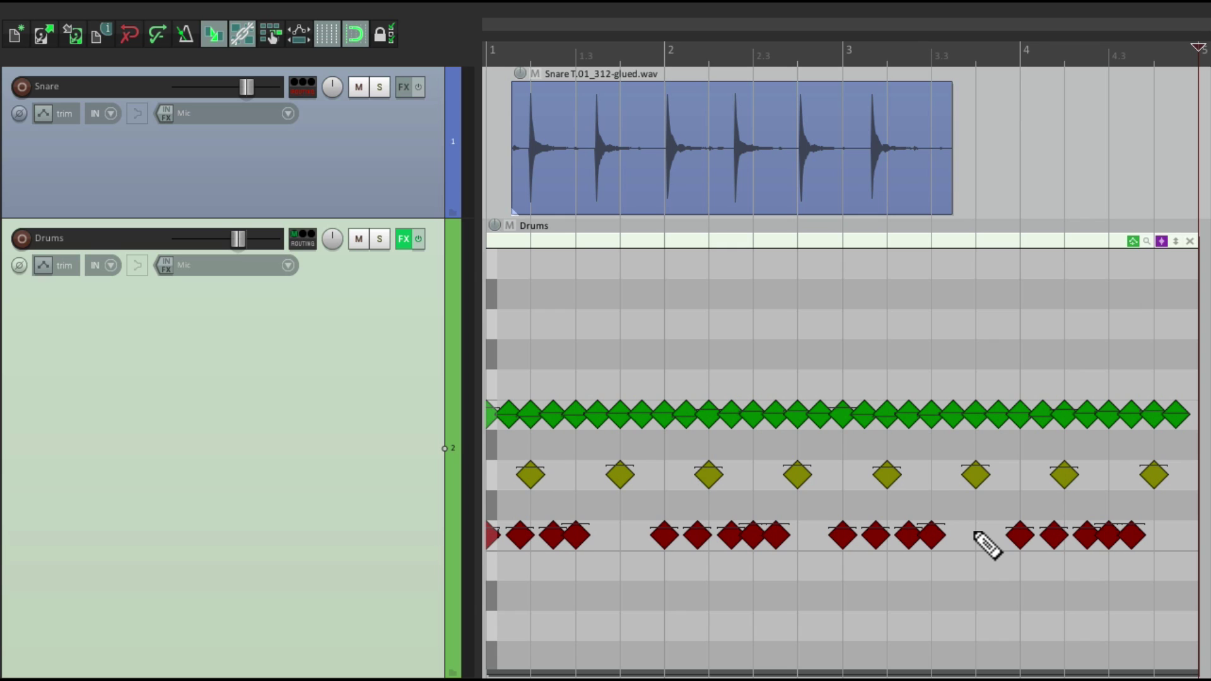
left_click(1160, 241)
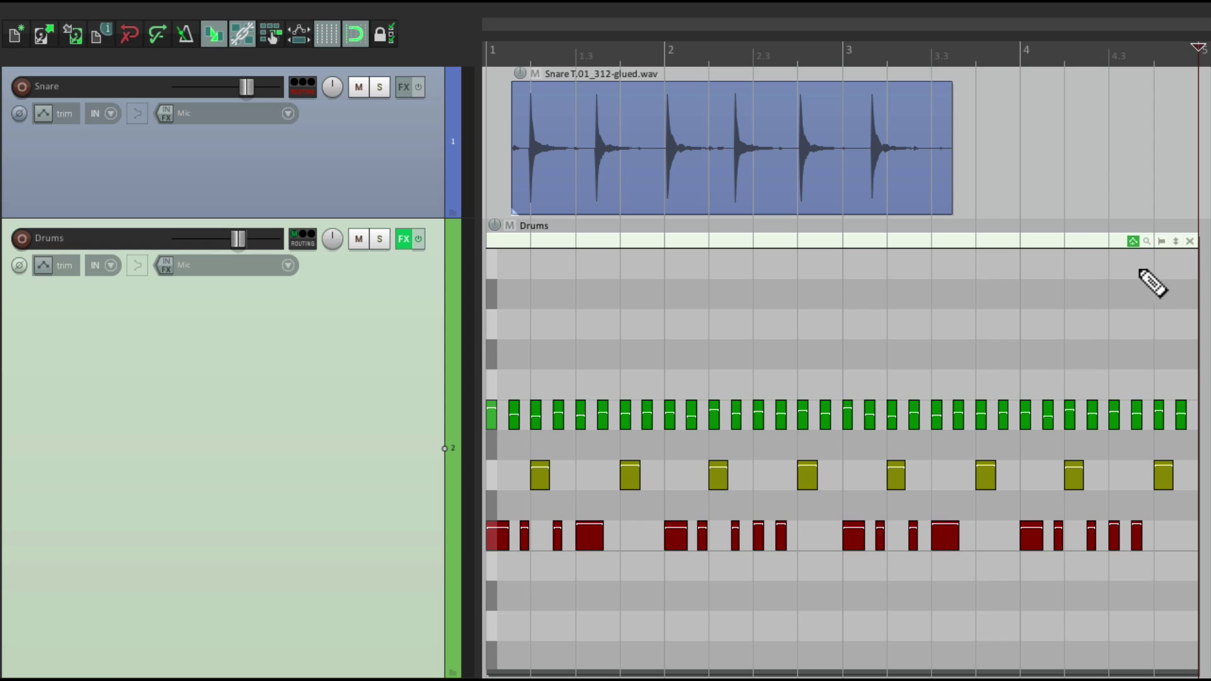
Show only the named Hi Hat, Snare and Kick rows, then open the docked MIDI editor.
left_click(1144, 239)
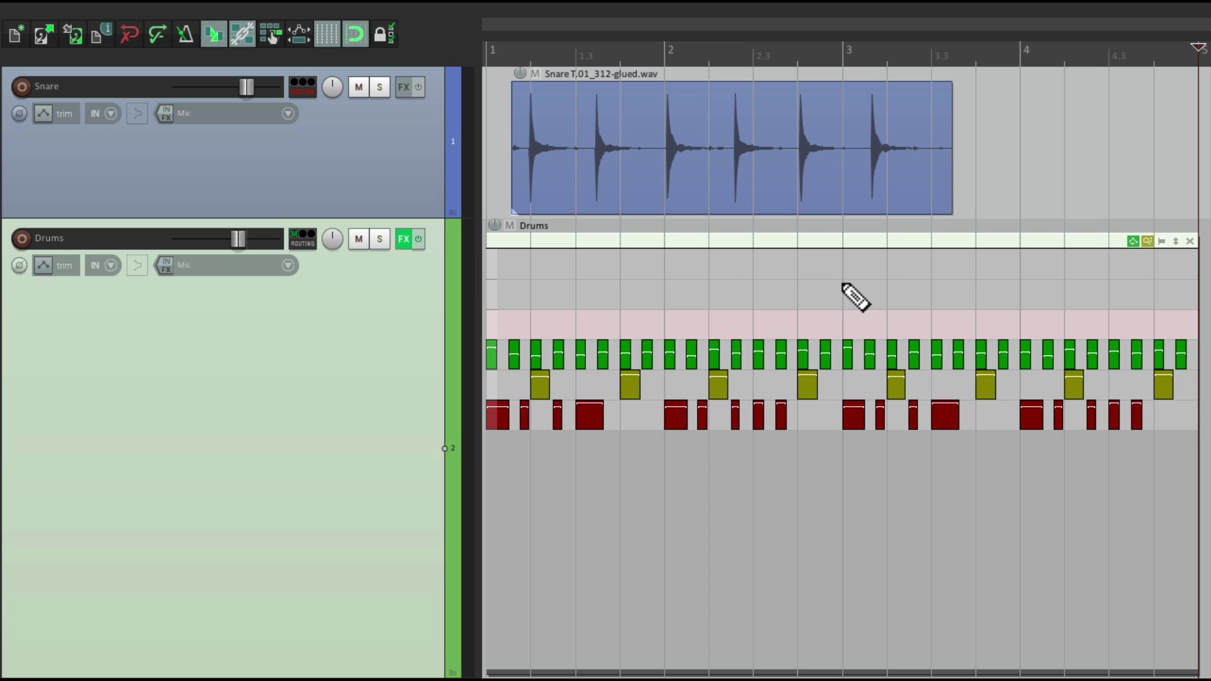
double_click(691, 239)
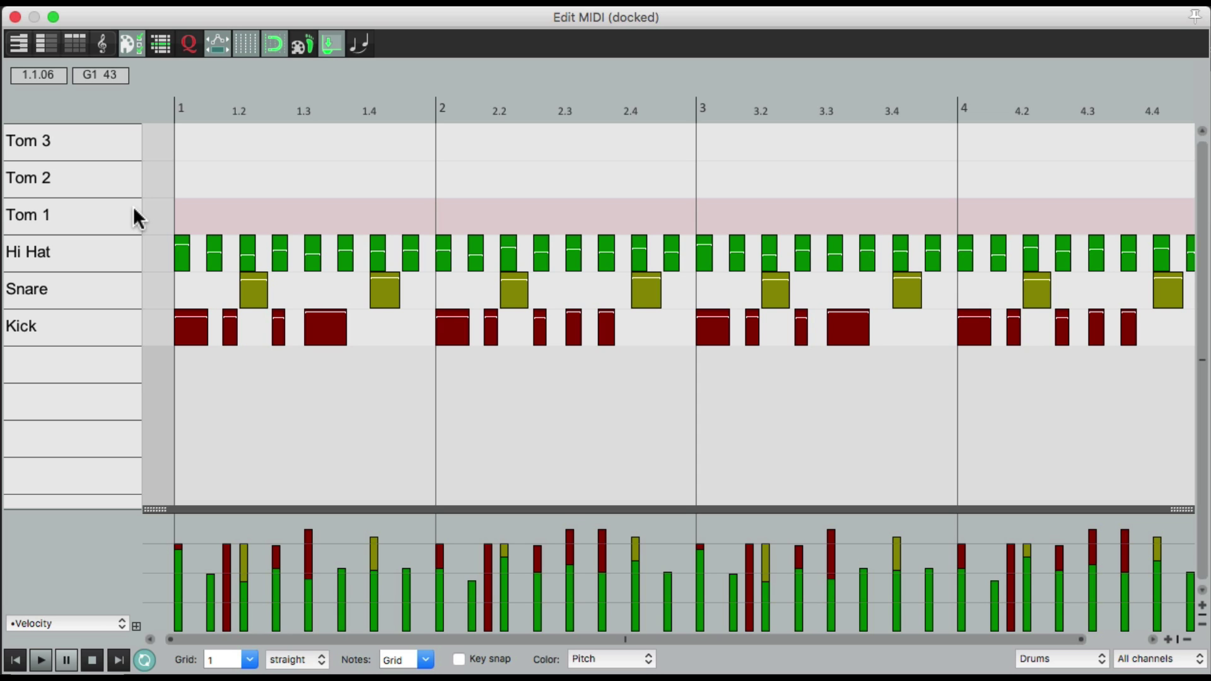
key("Escape")
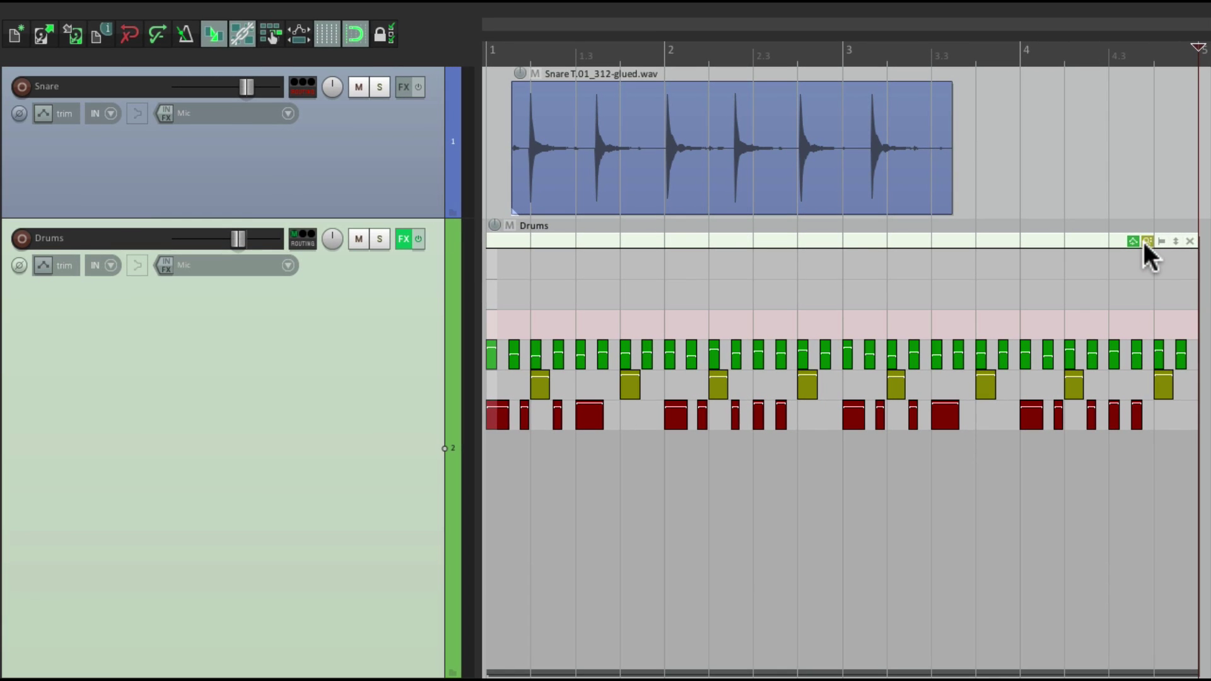
left_click(1146, 241)
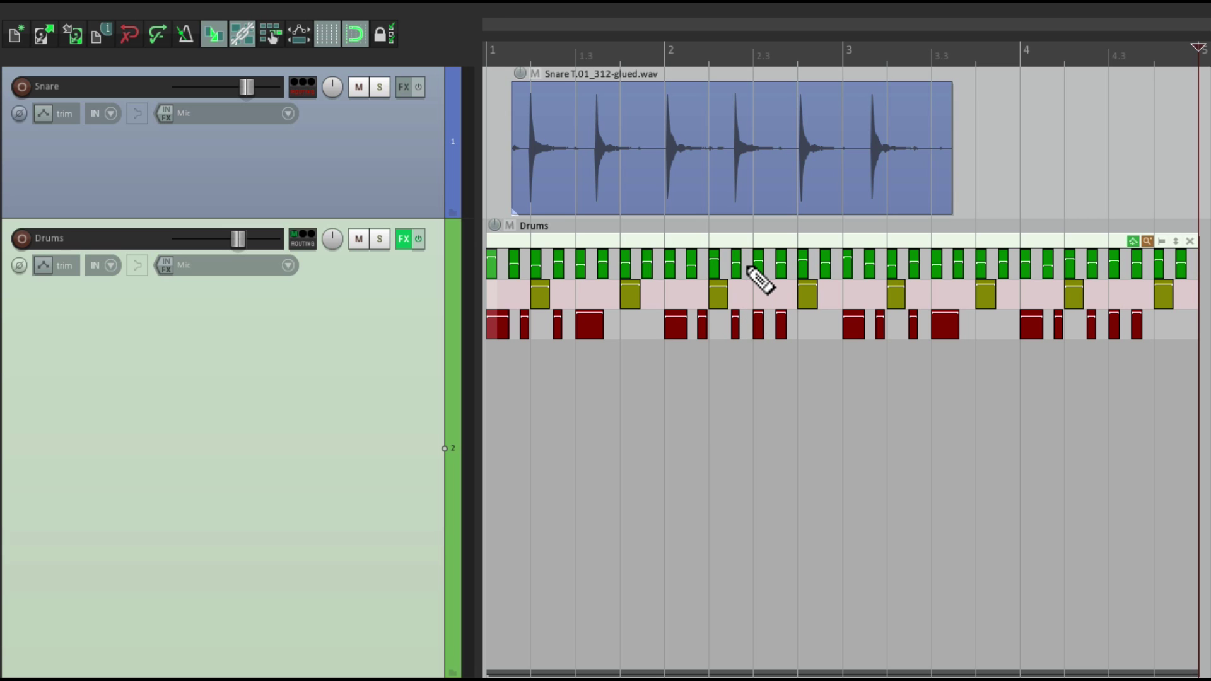
double_click(730, 240)
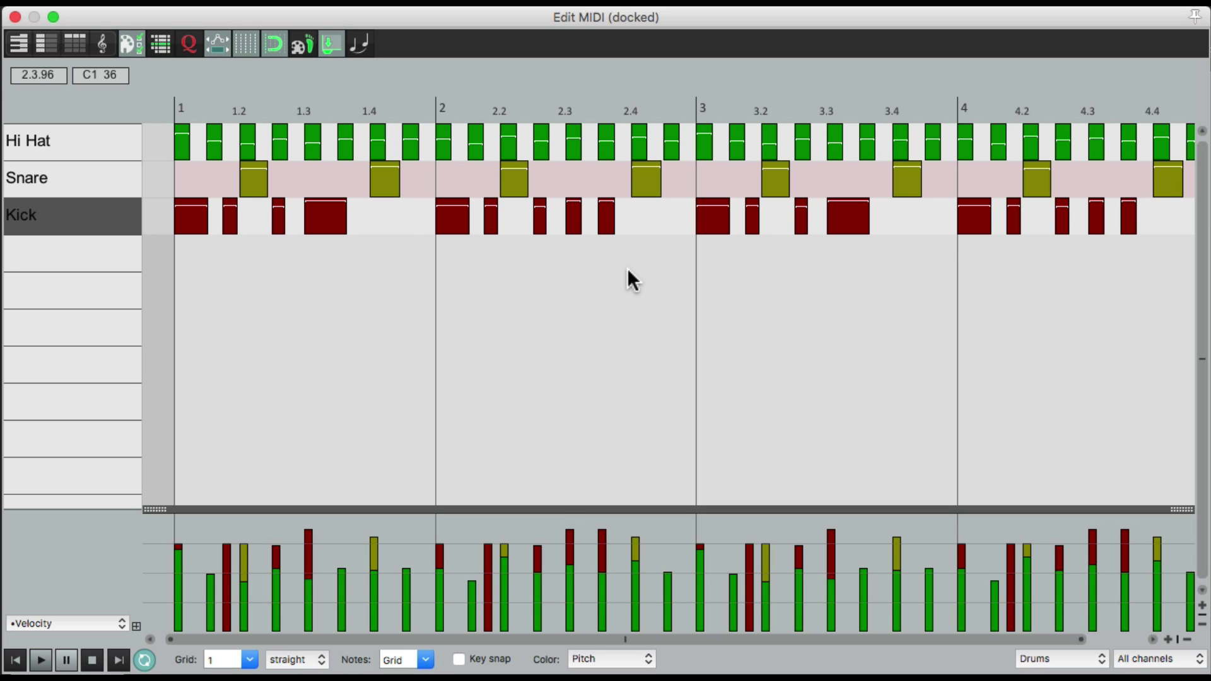
Close the docked MIDI editor, restore all note rows, and return to inline Drums editing.
key("Escape")
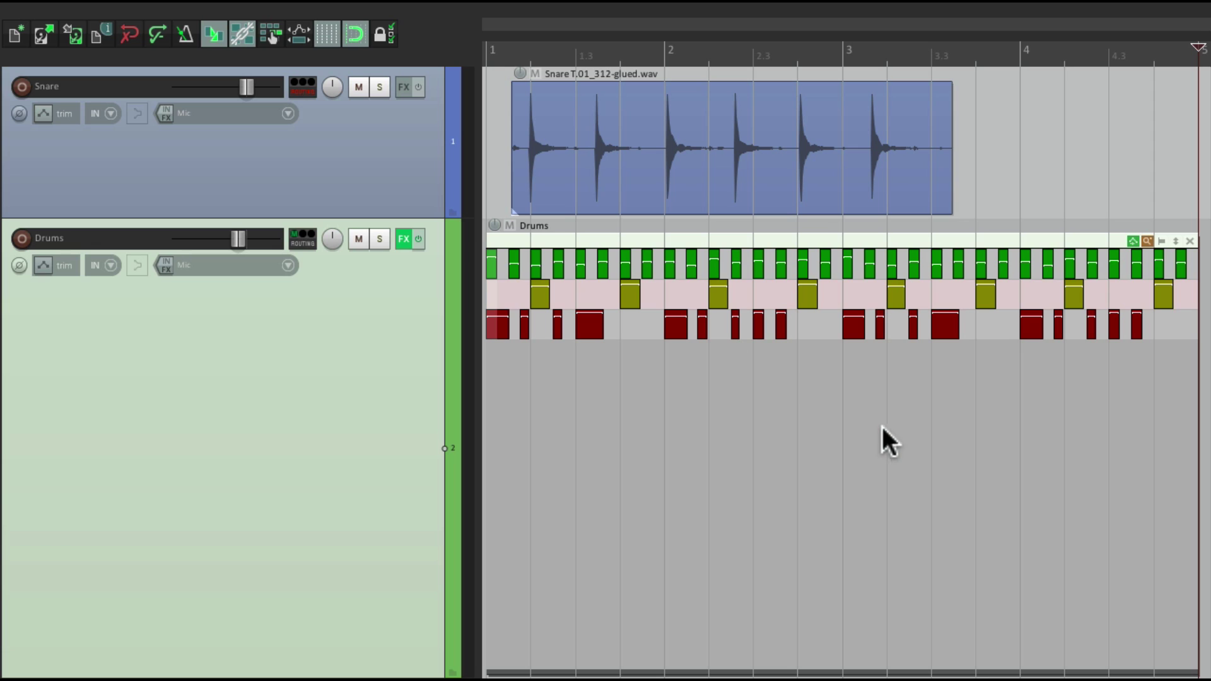
left_click(1147, 241)
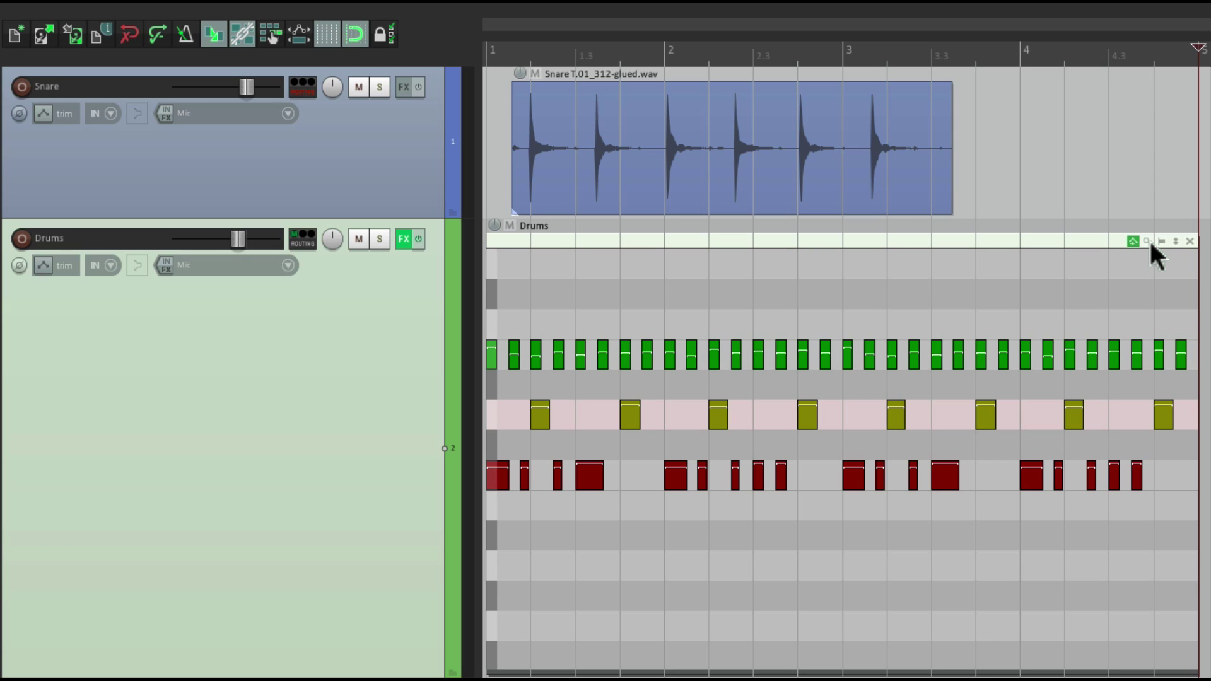
double_click(803, 236)
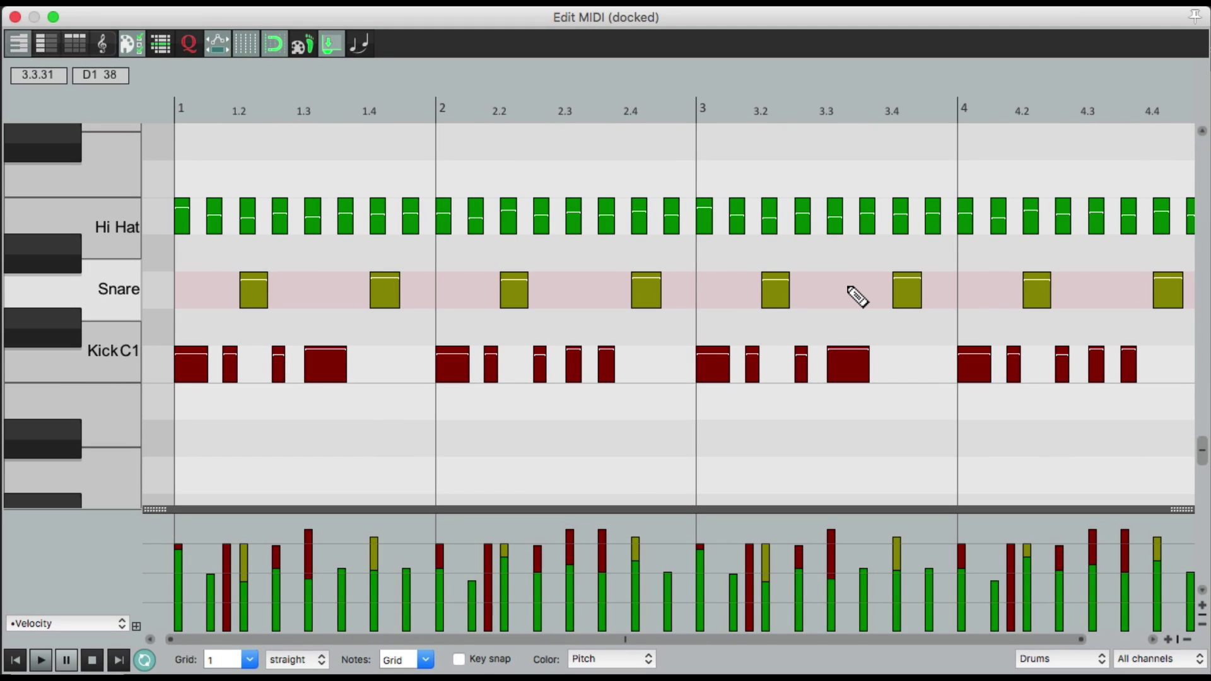
key("Escape")
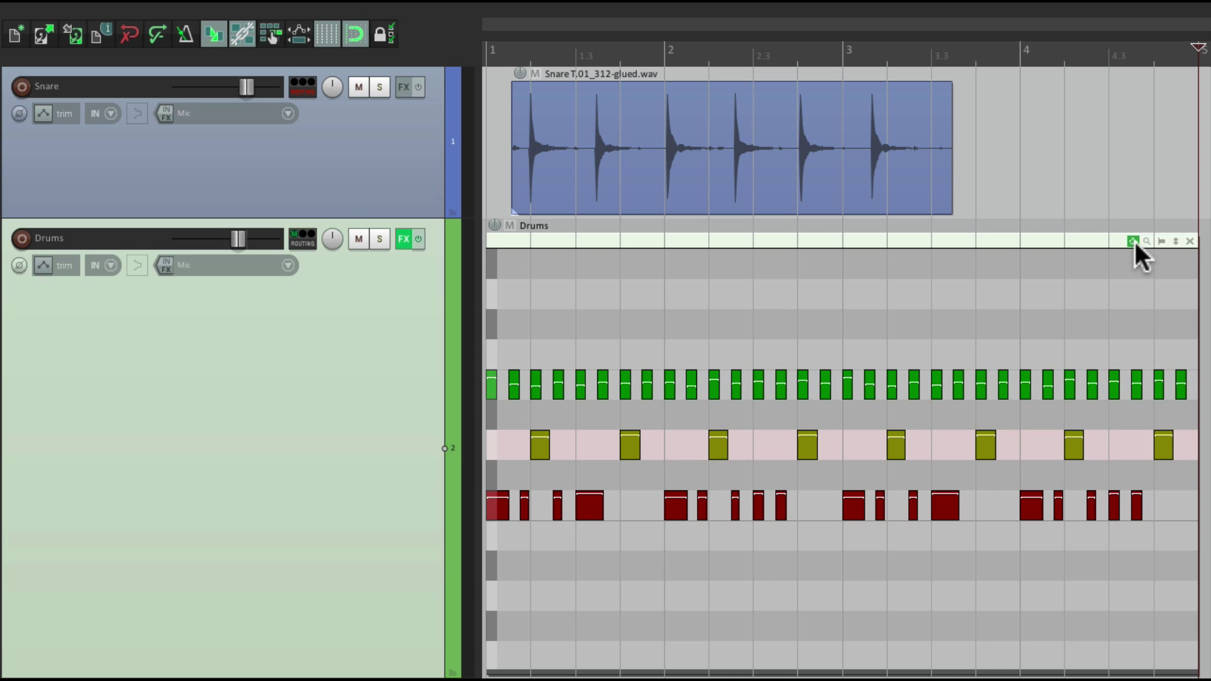
double_click(973, 236)
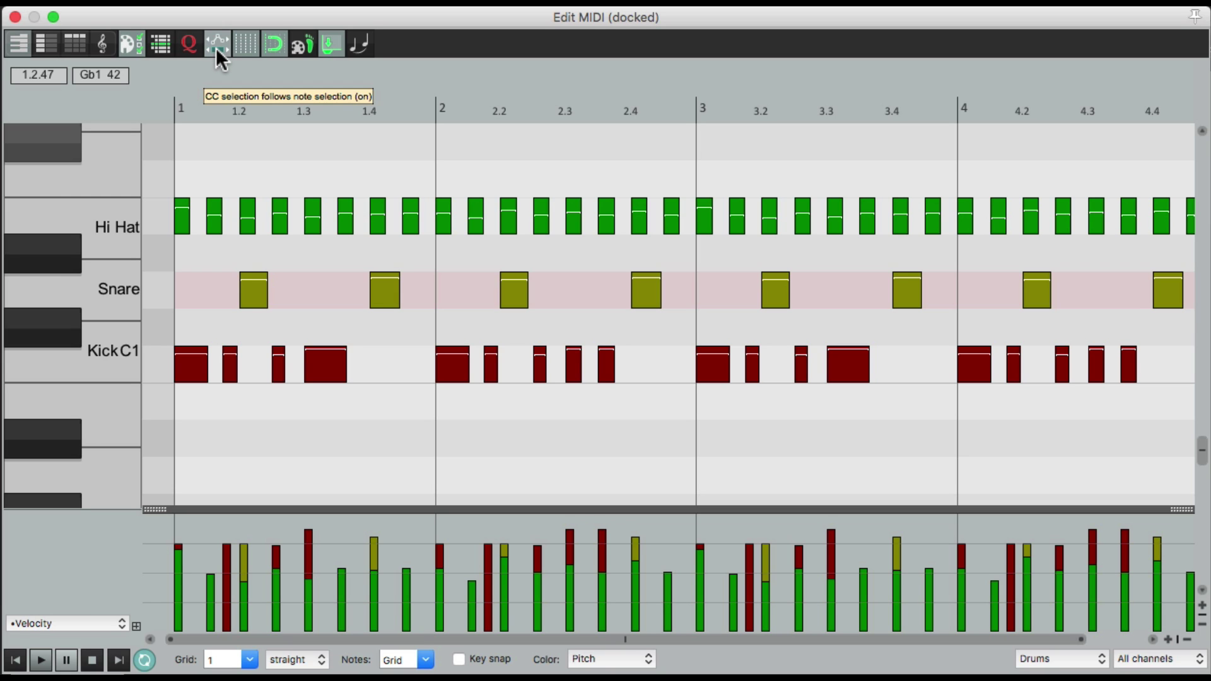
key("Escape")
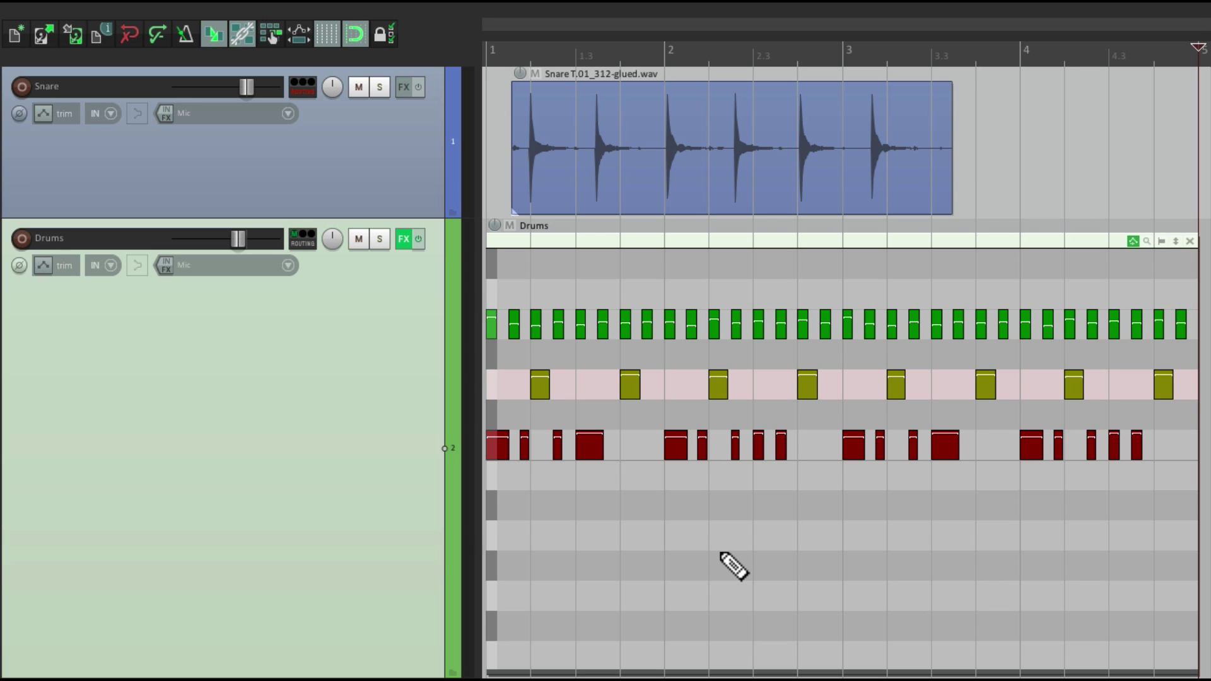
double_click(759, 240)
left_click(676, 447)
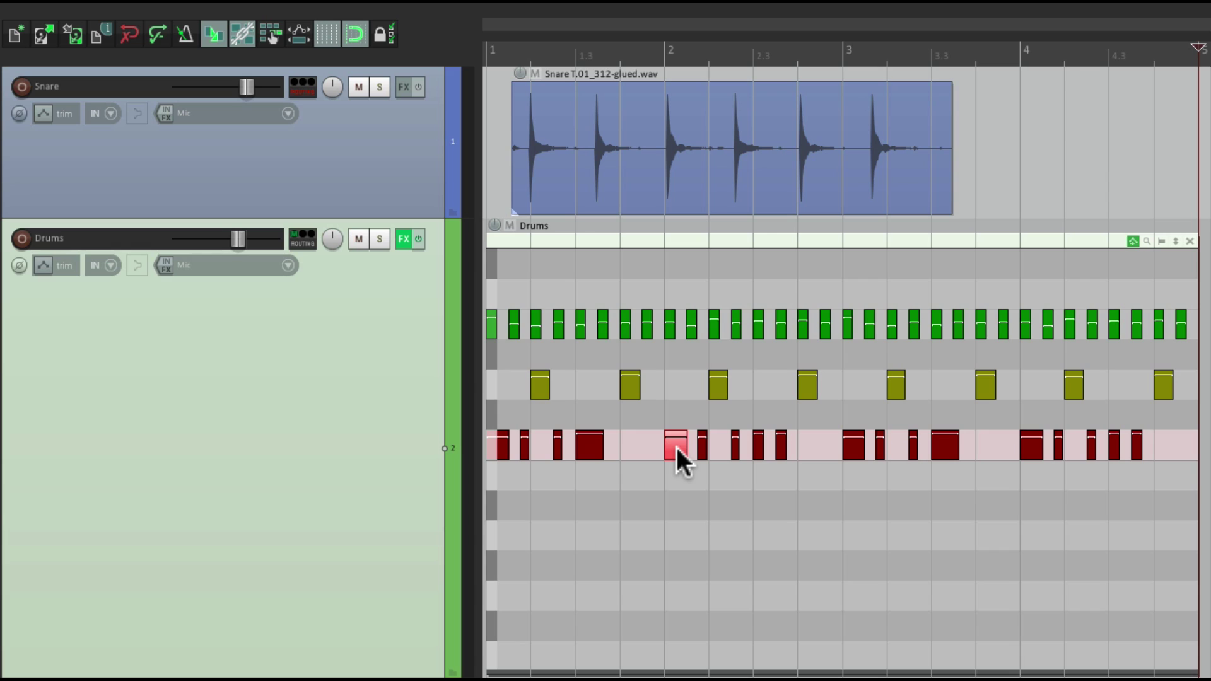
left_click(676, 447)
left_click(801, 451)
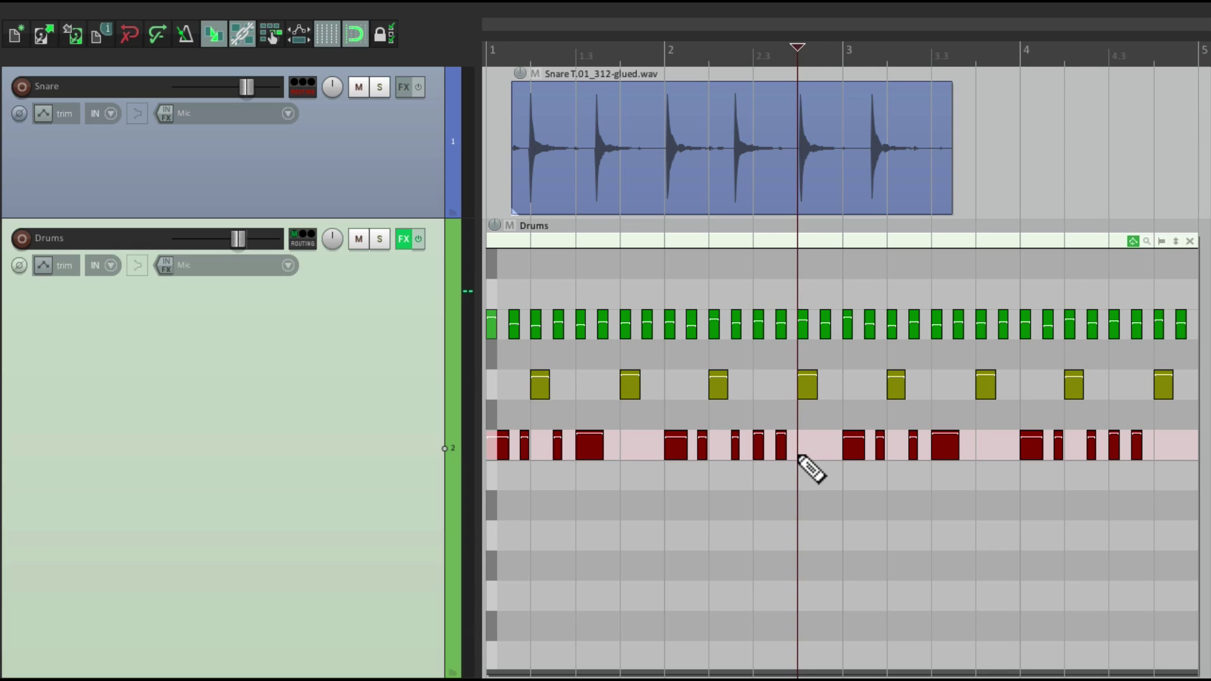
double_click(802, 453)
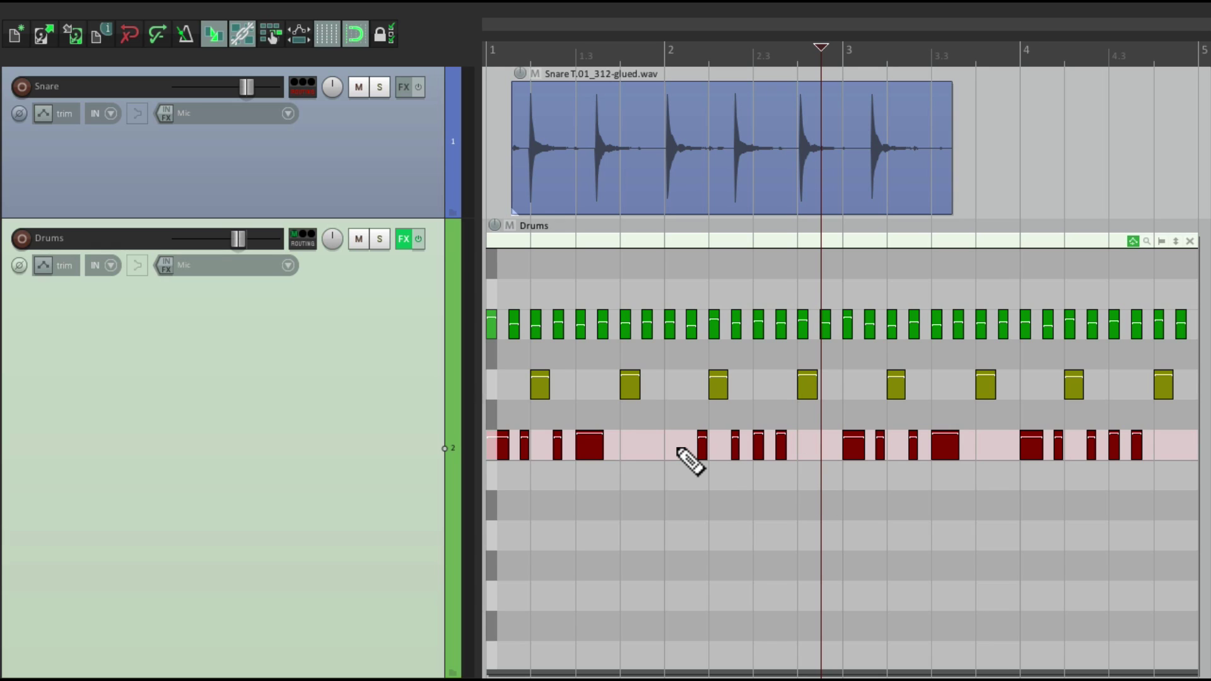
left_click(672, 449)
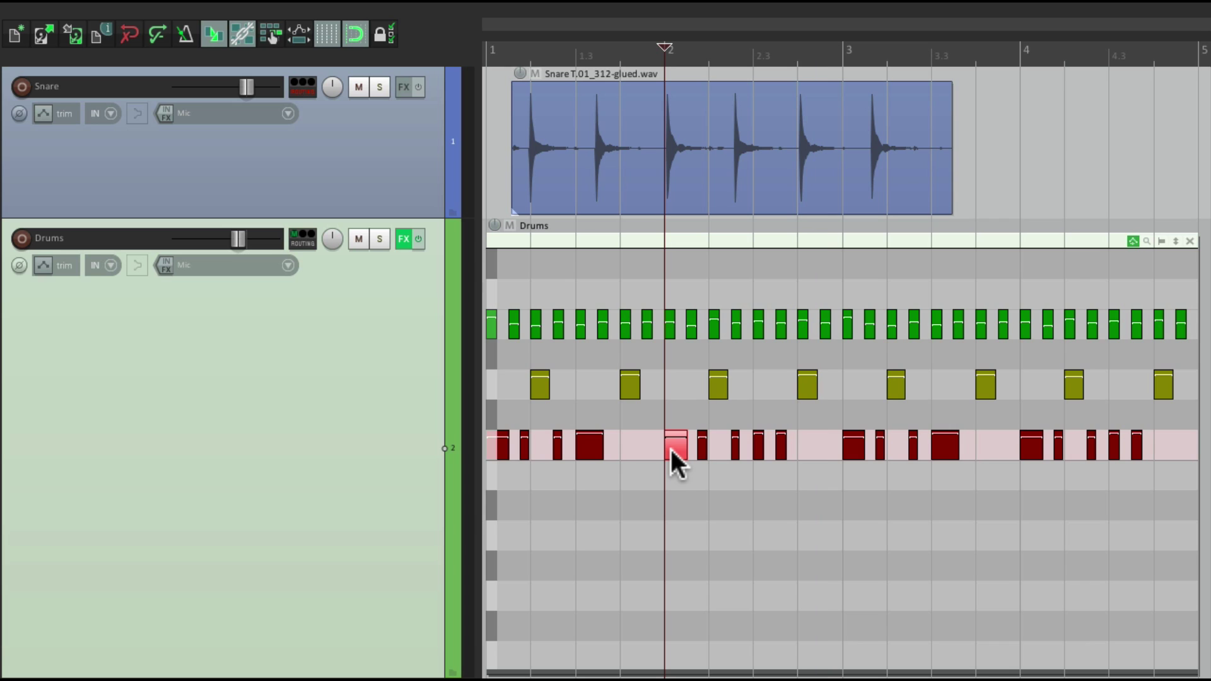
left_click_drag(671, 449, 804, 444)
key("ctrl+z")
left_click(806, 386)
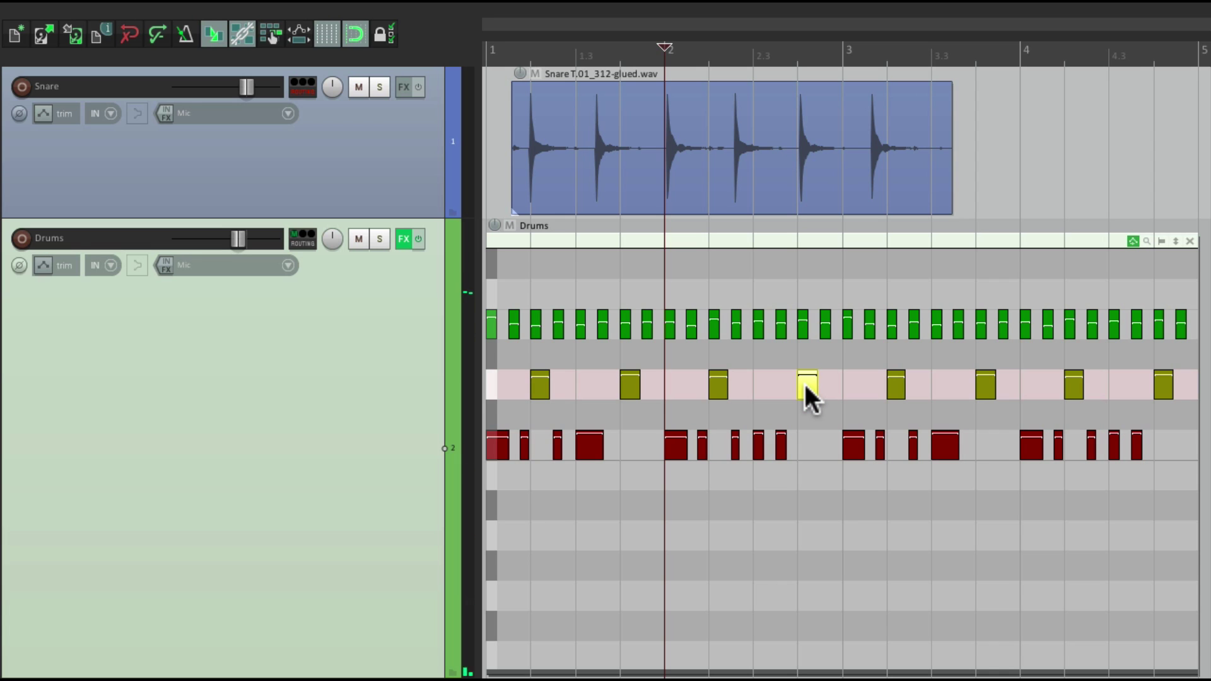
Select all eight snare notes inline using 'Select all notes with same pitch'.
right_click(805, 384)
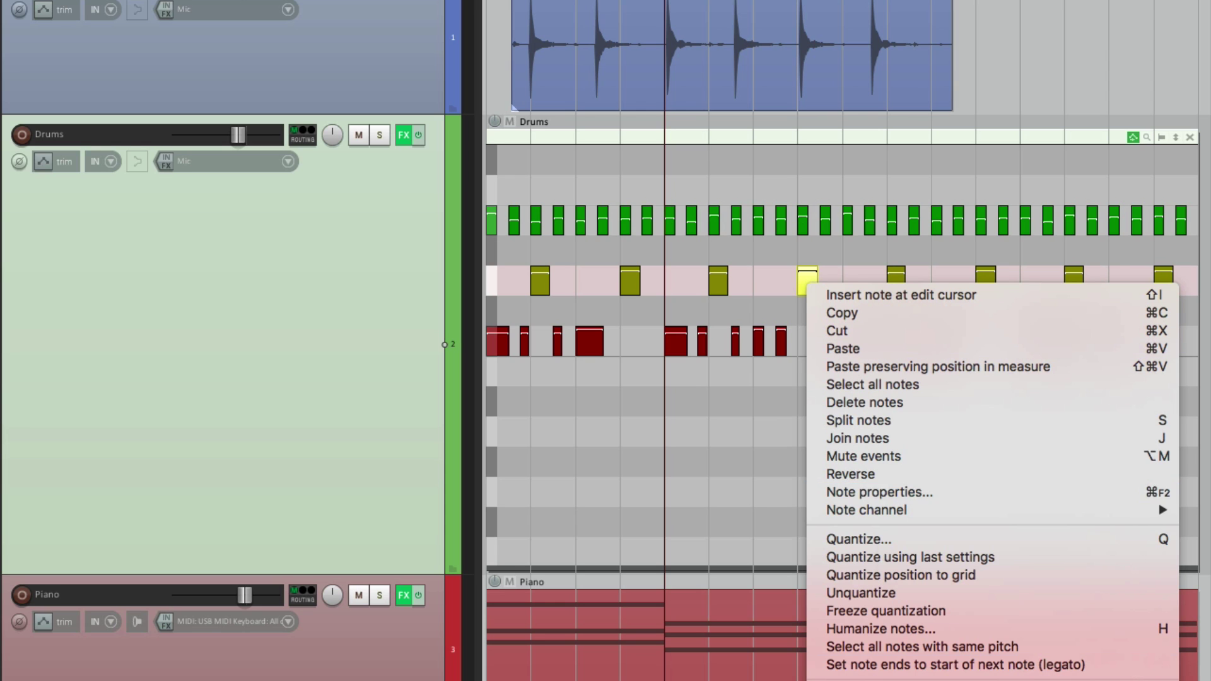
left_click(751, 479)
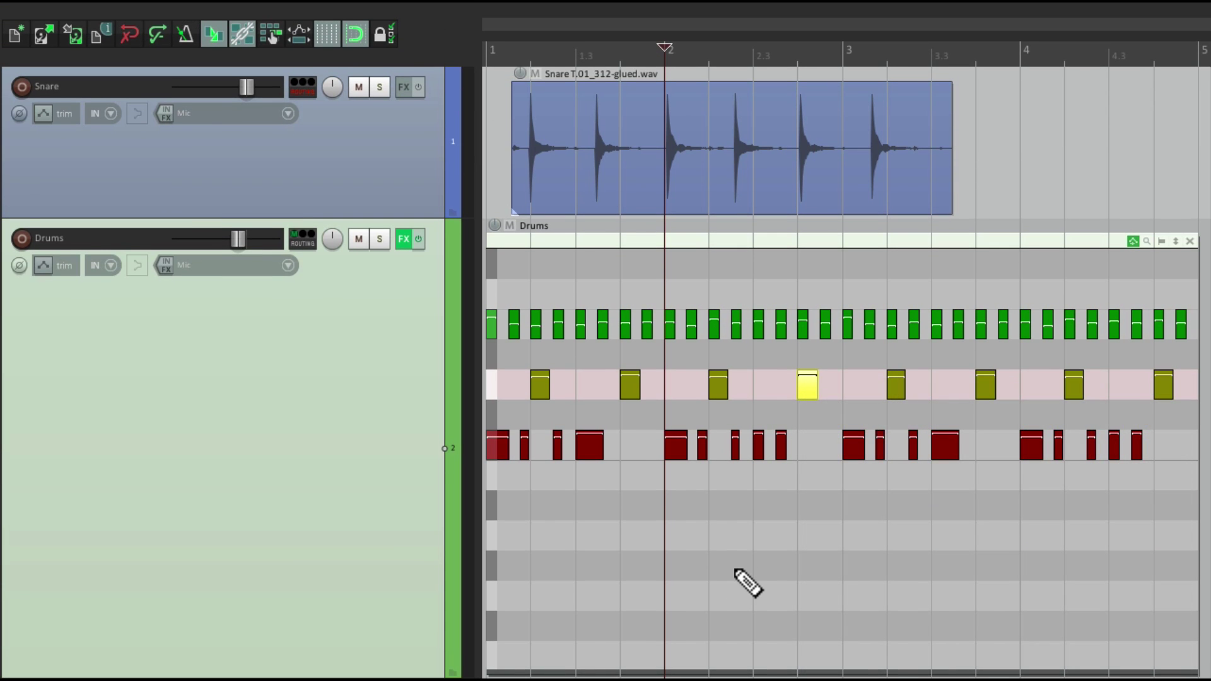
double_click(741, 243)
right_click(646, 297)
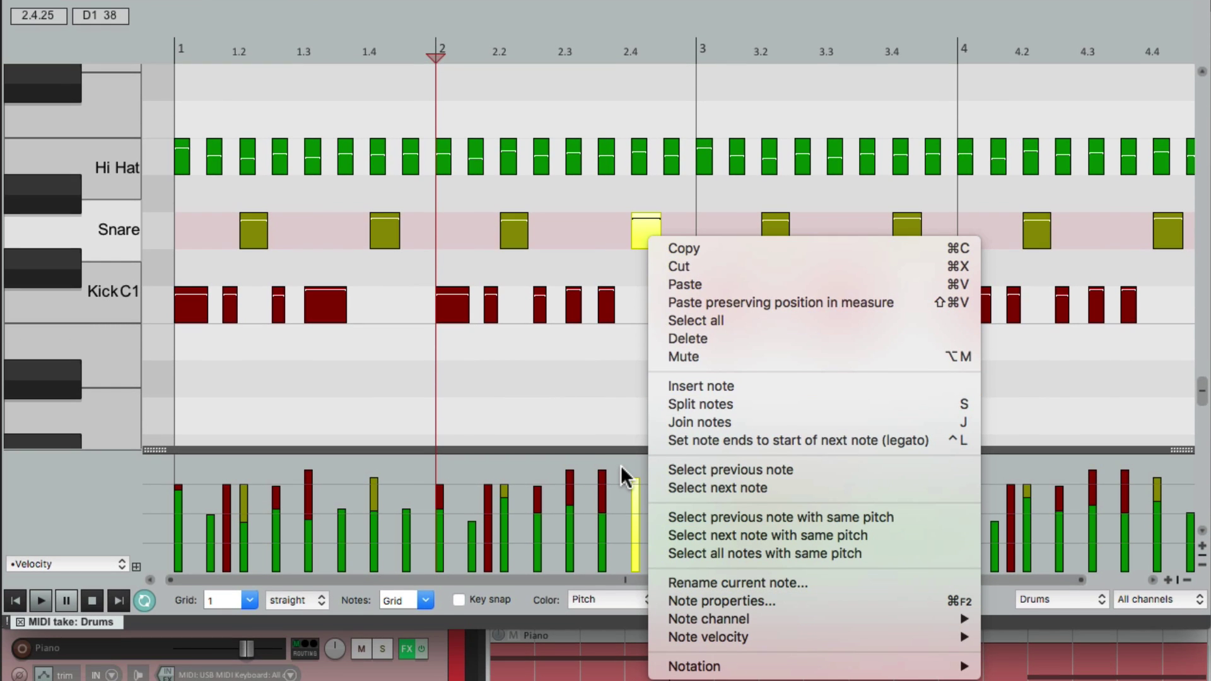
key("Escape")
key("Escape")
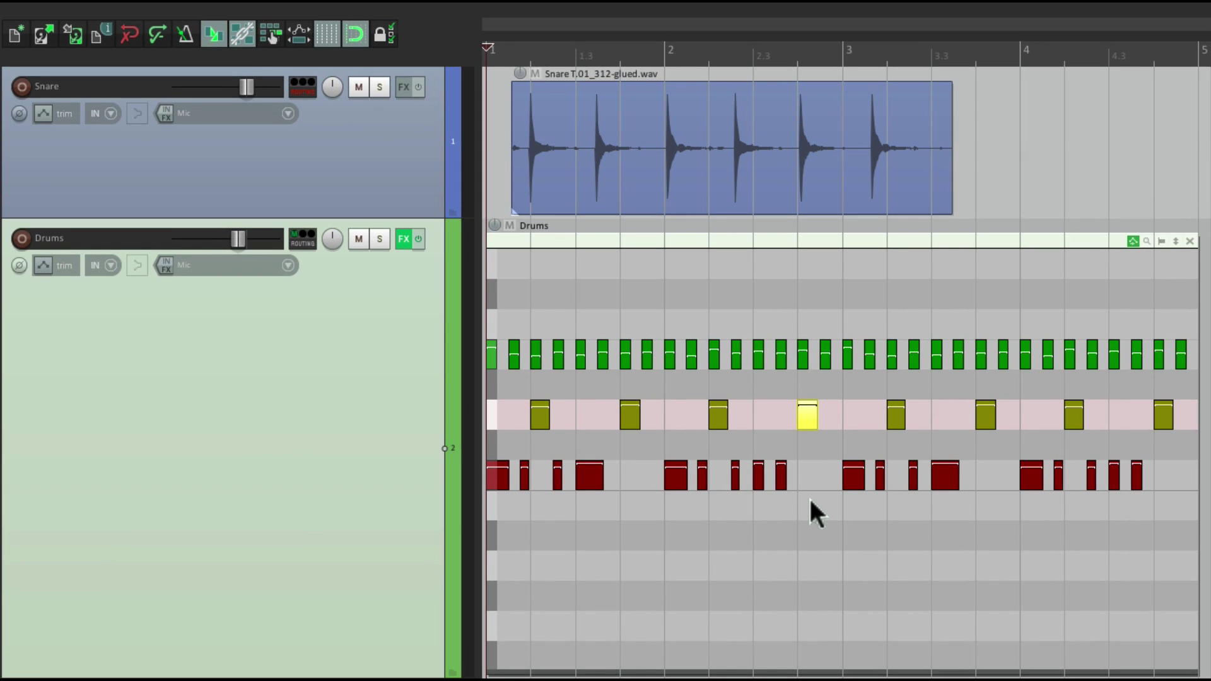
right_click(811, 420)
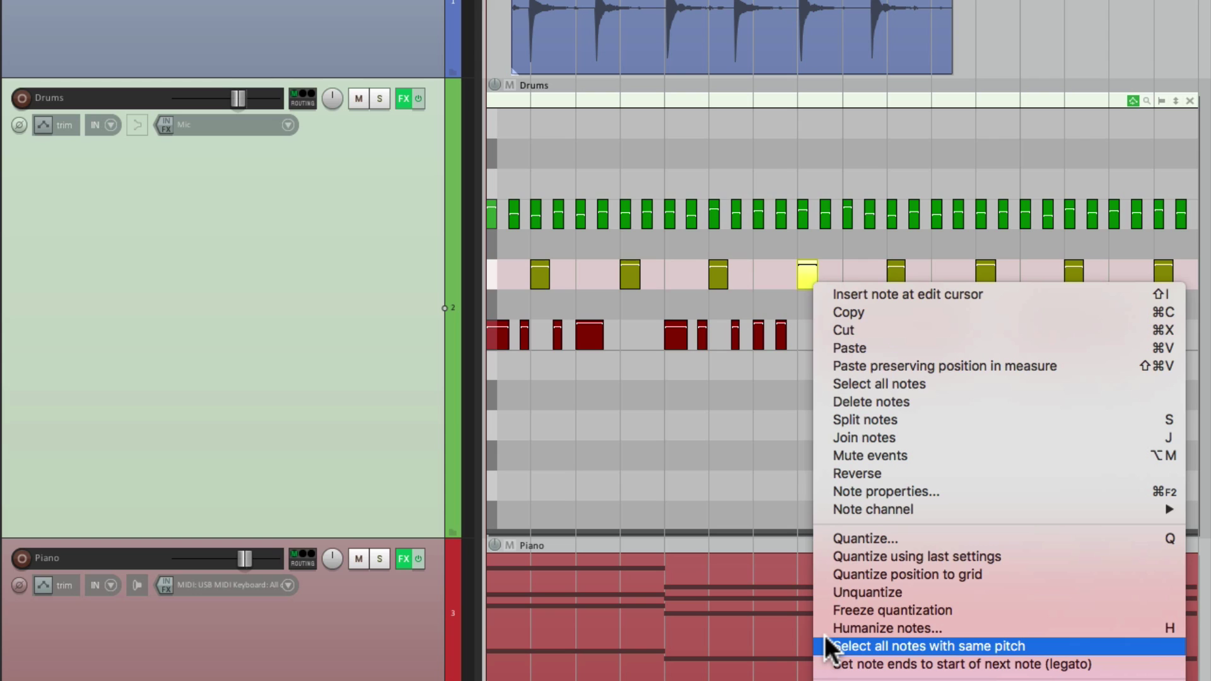
left_click(824, 635)
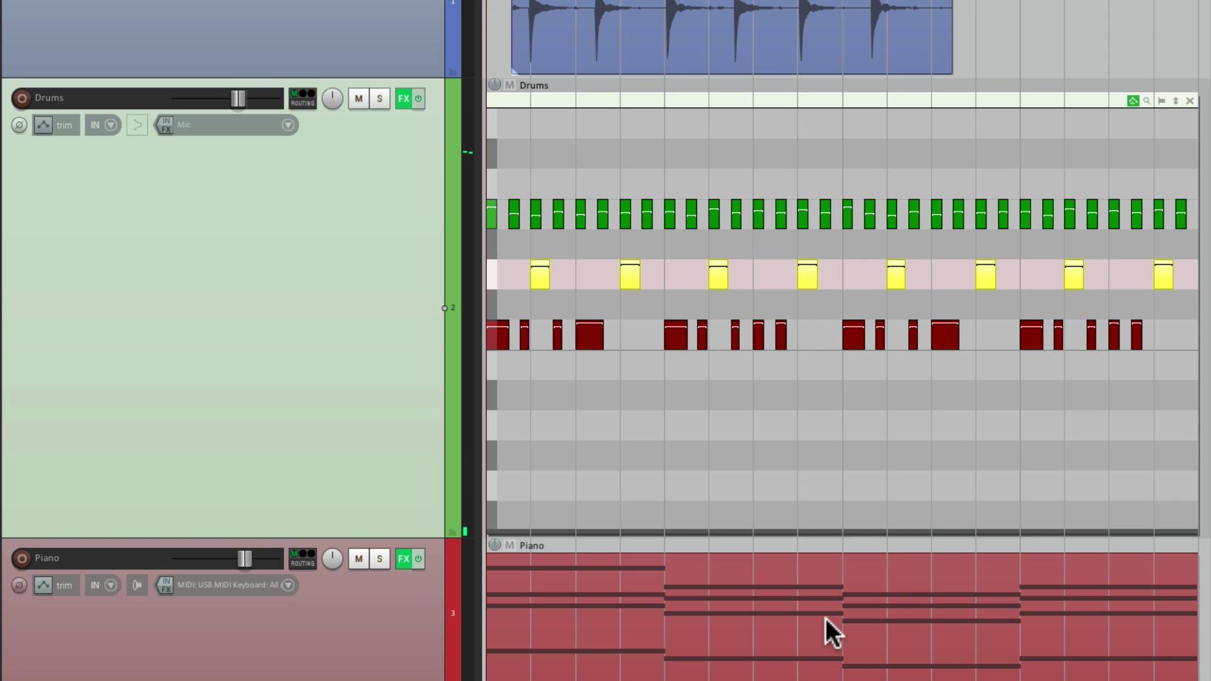
right_click(811, 287)
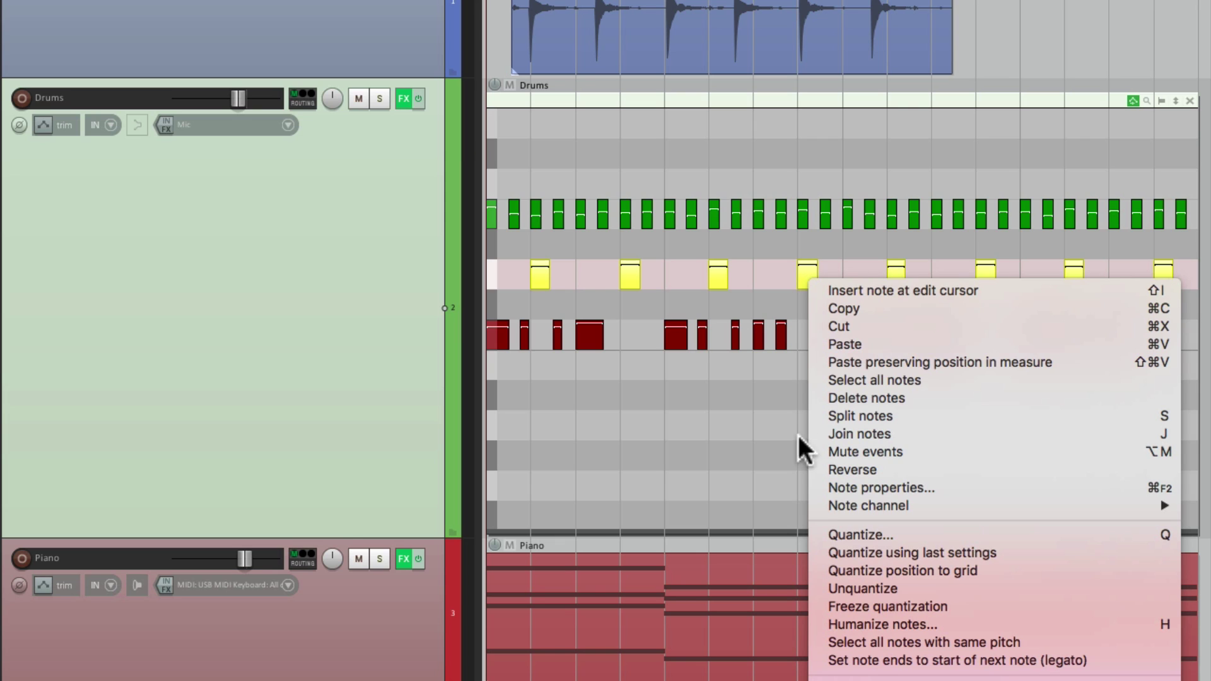
Halve the selected snare velocities by entering /2 in the Note properties Velocity field.
left_click(813, 487)
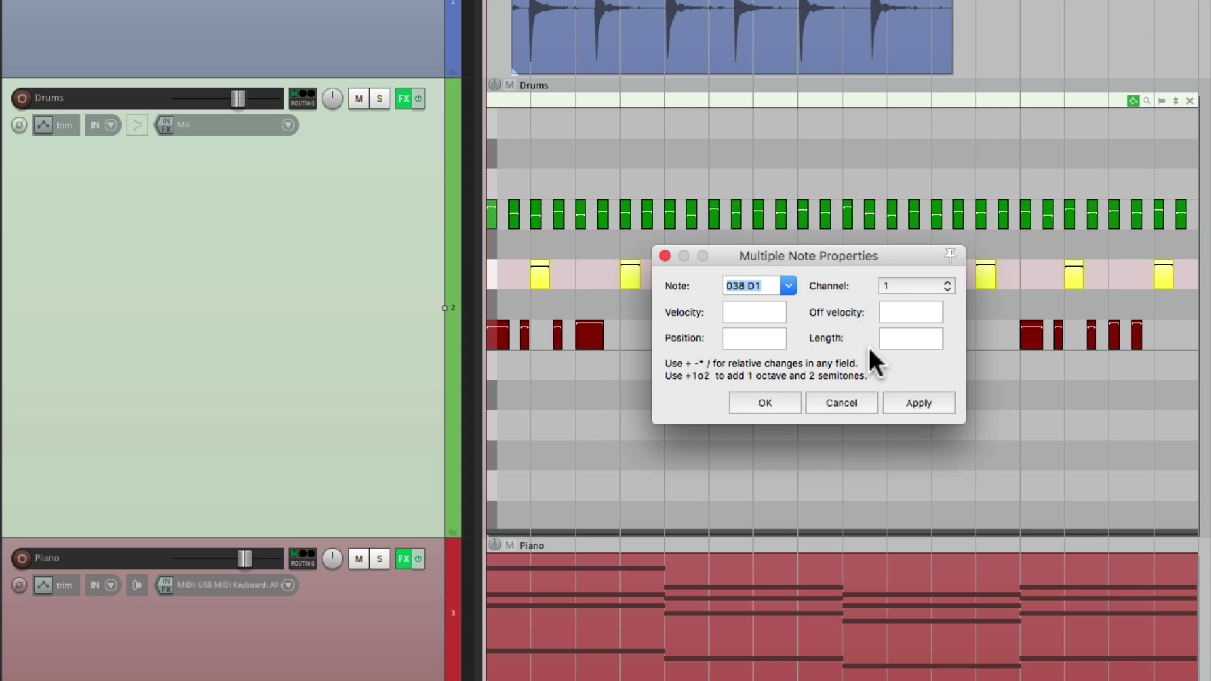
left_click(776, 312)
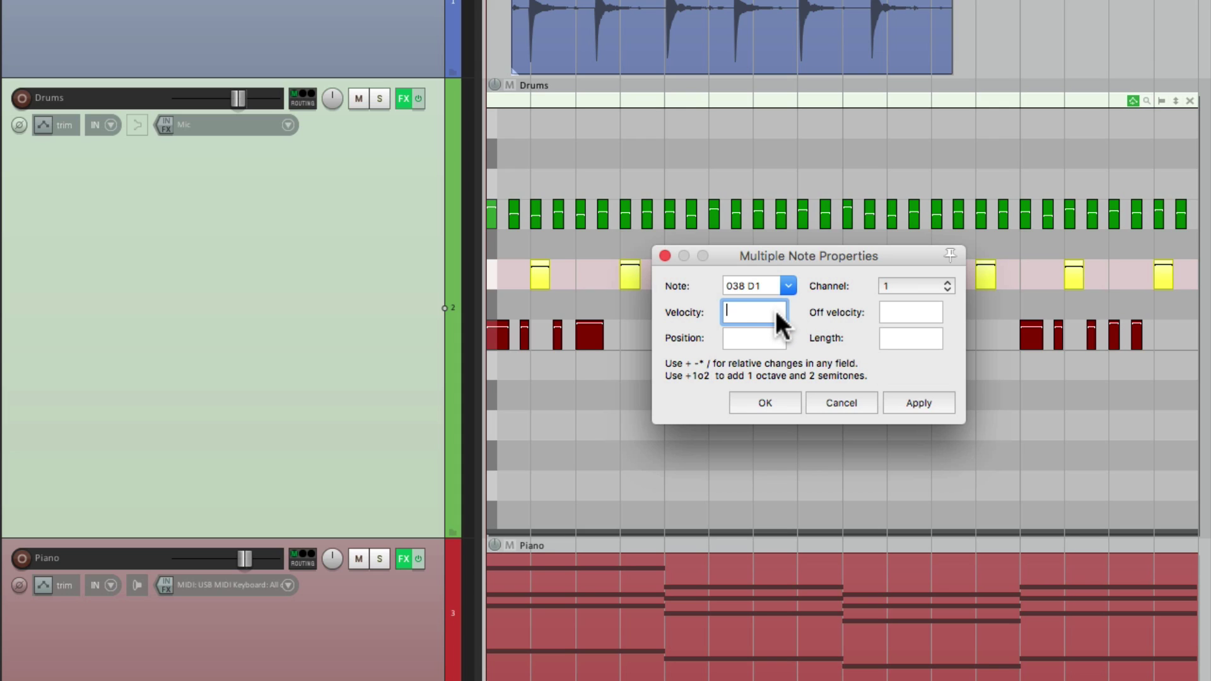
type("/2")
left_click(763, 404)
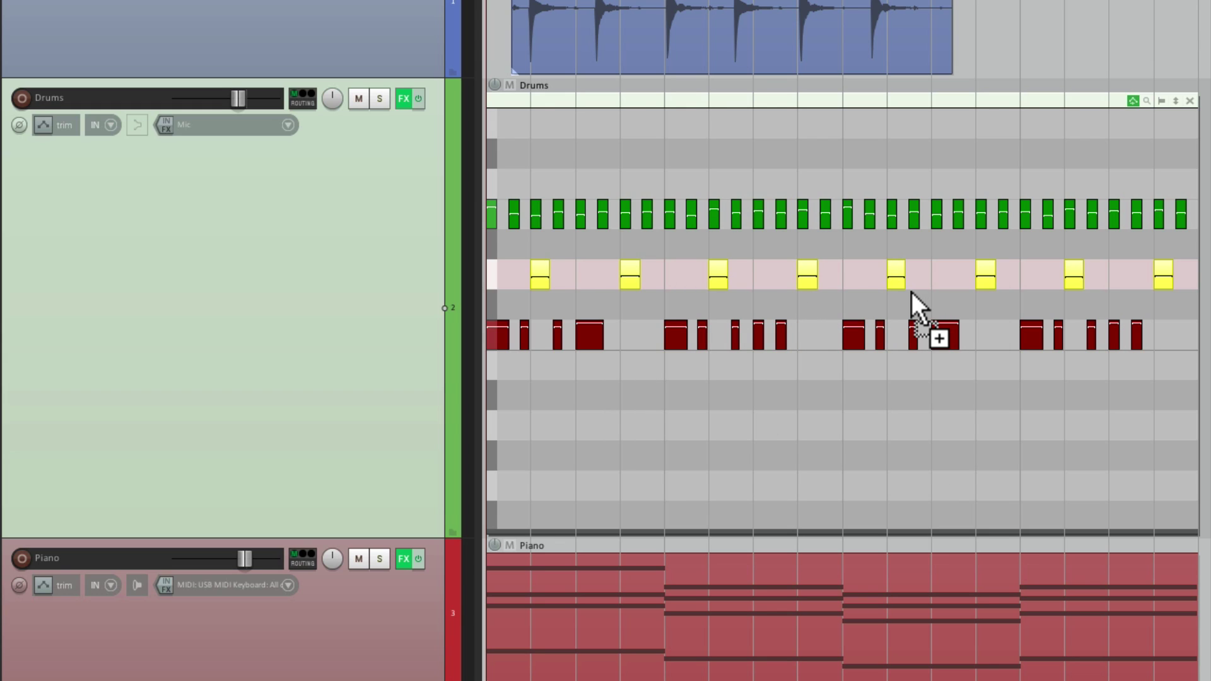
Undo the halving, reveal a velocity lane, raise snares to about 108–113 and lower kicks to 75–93.
key("ctrl+z")
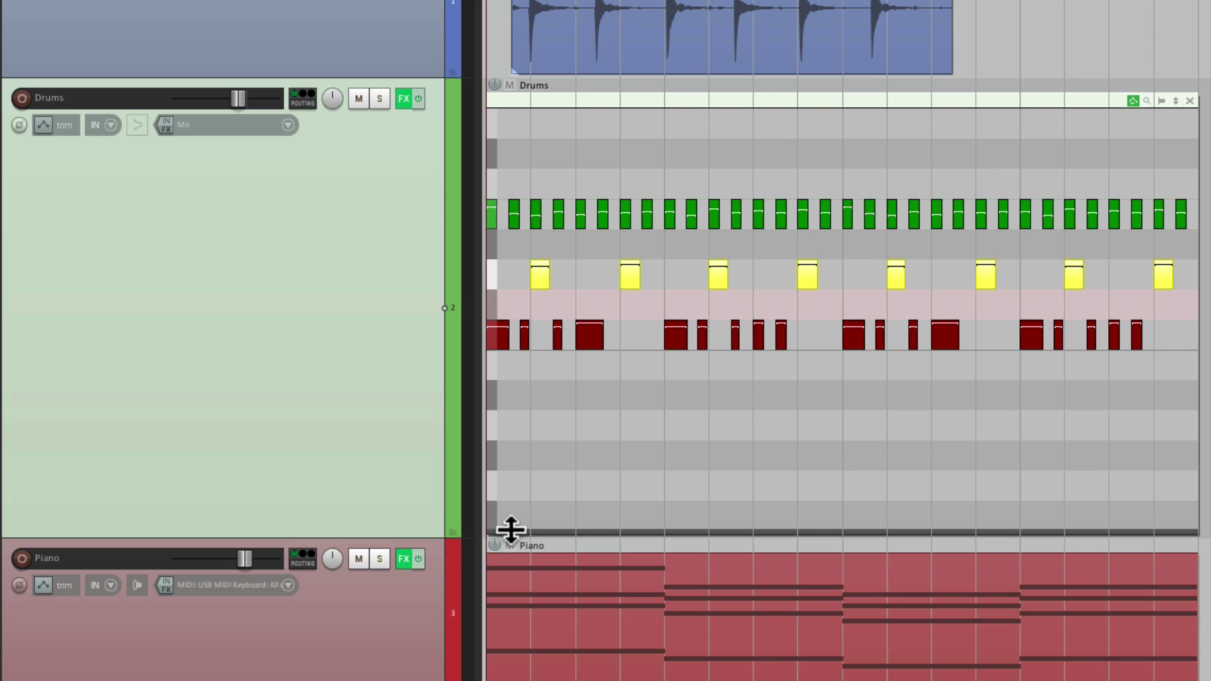
left_click_drag(511, 528, 523, 384)
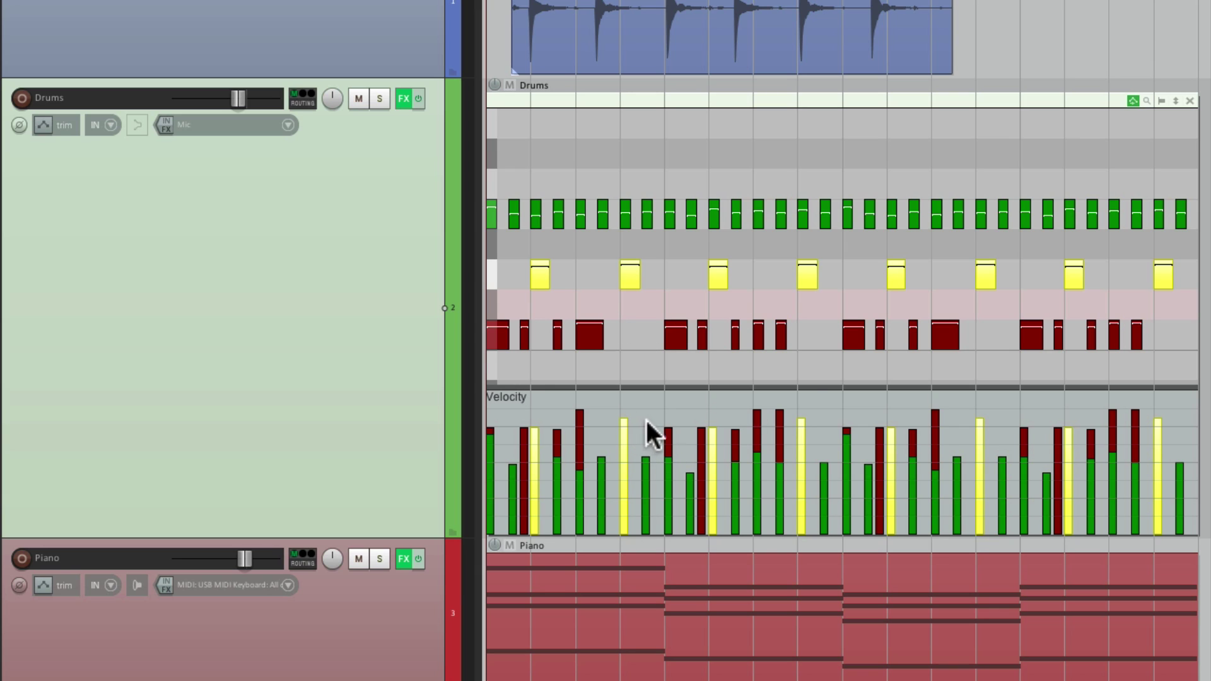
mouse_move(624, 421)
left_mouse_down()
mouse_move(628, 477)
mouse_move(630, 408)
left_mouse_up()
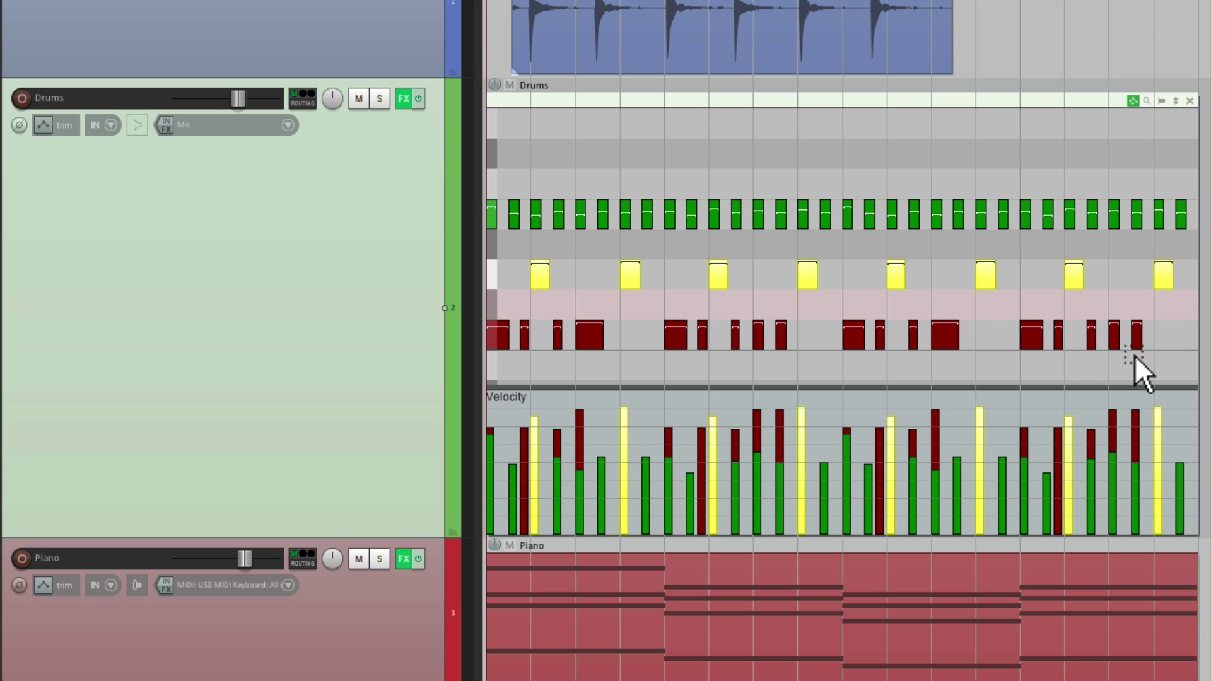
left_click_drag(1146, 352, 498, 351)
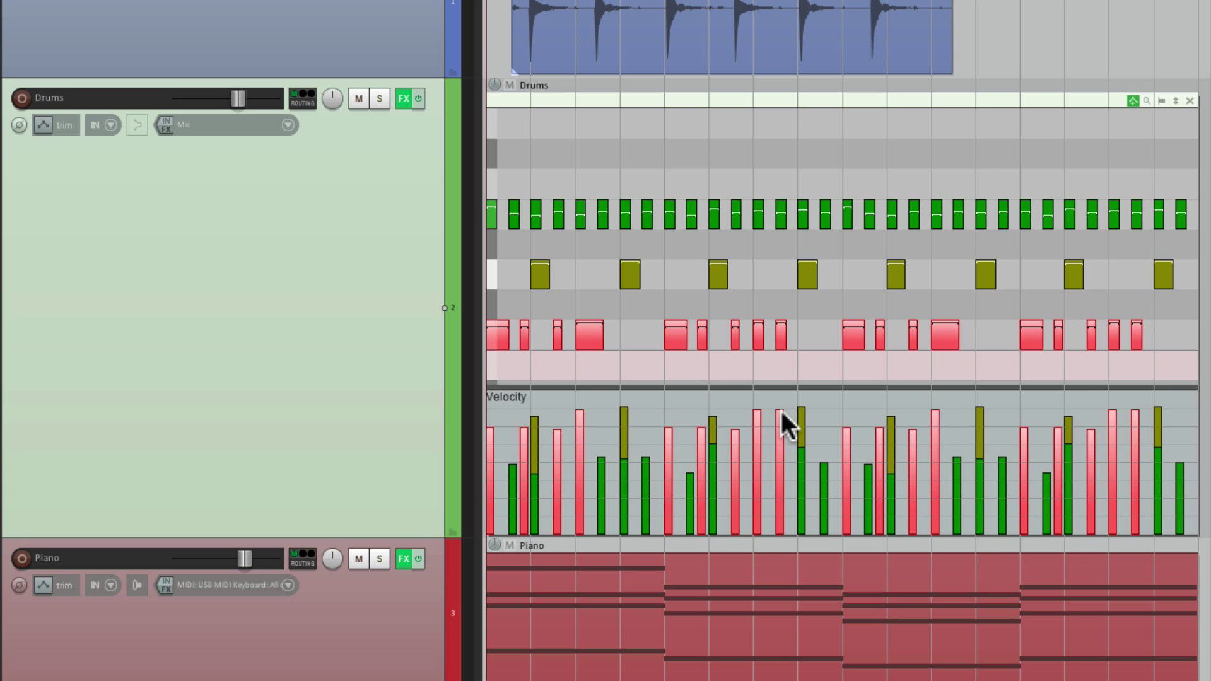
left_click_drag(781, 411, 777, 432)
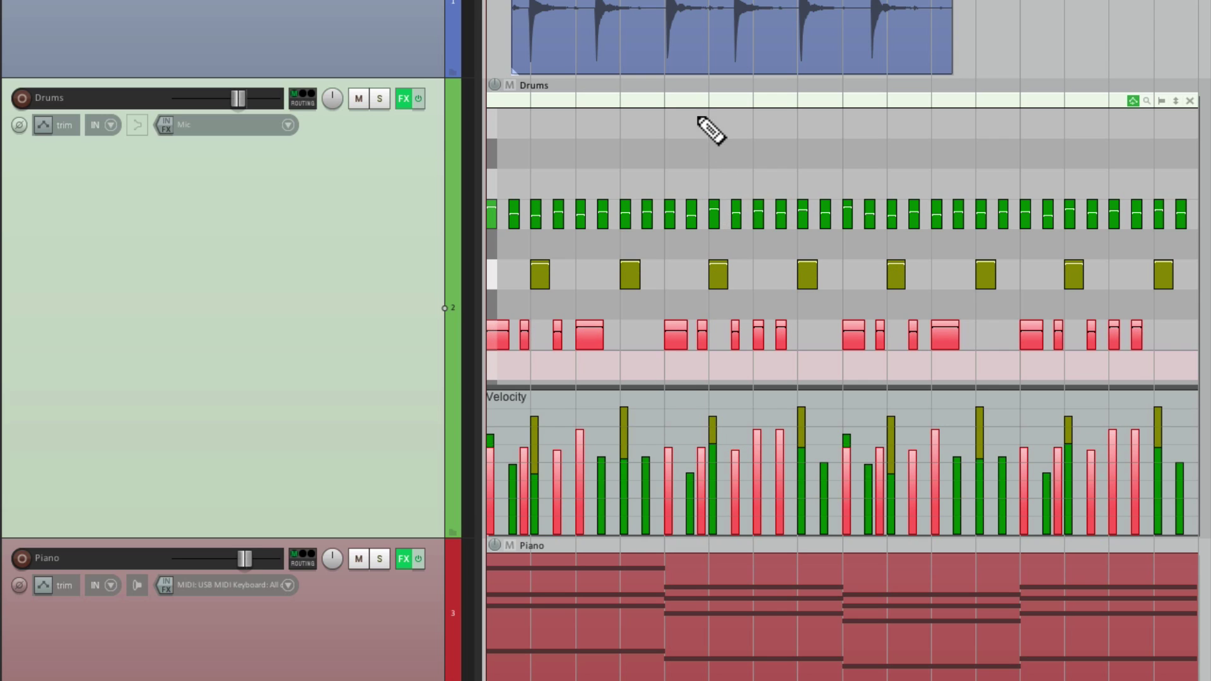
Switch the MIDI editor lane to Pitch and draw a bend curve across bars 1–3.
double_click(687, 96)
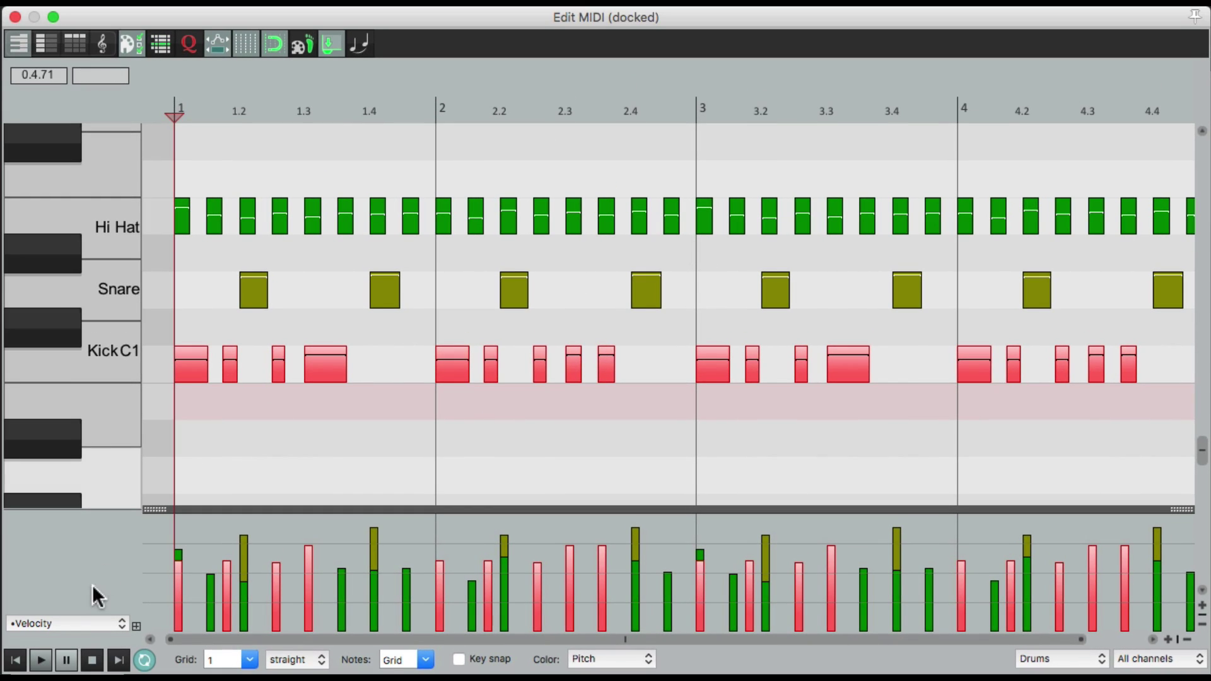
left_click(87, 624)
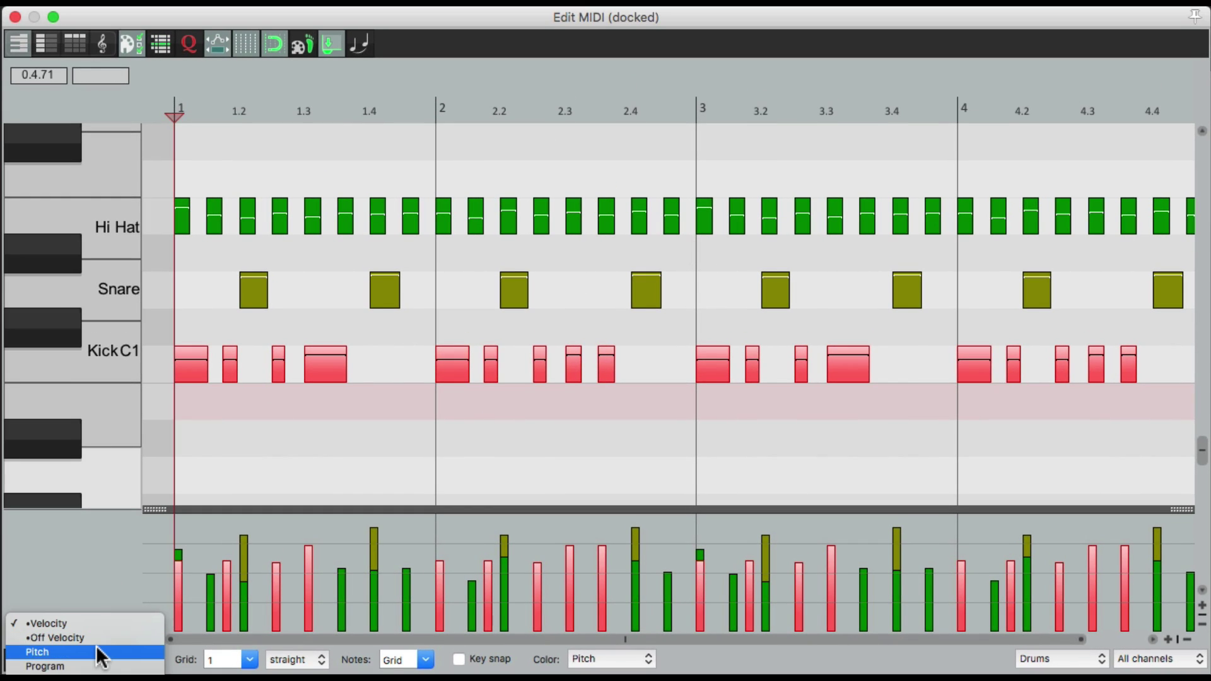
left_click(97, 651)
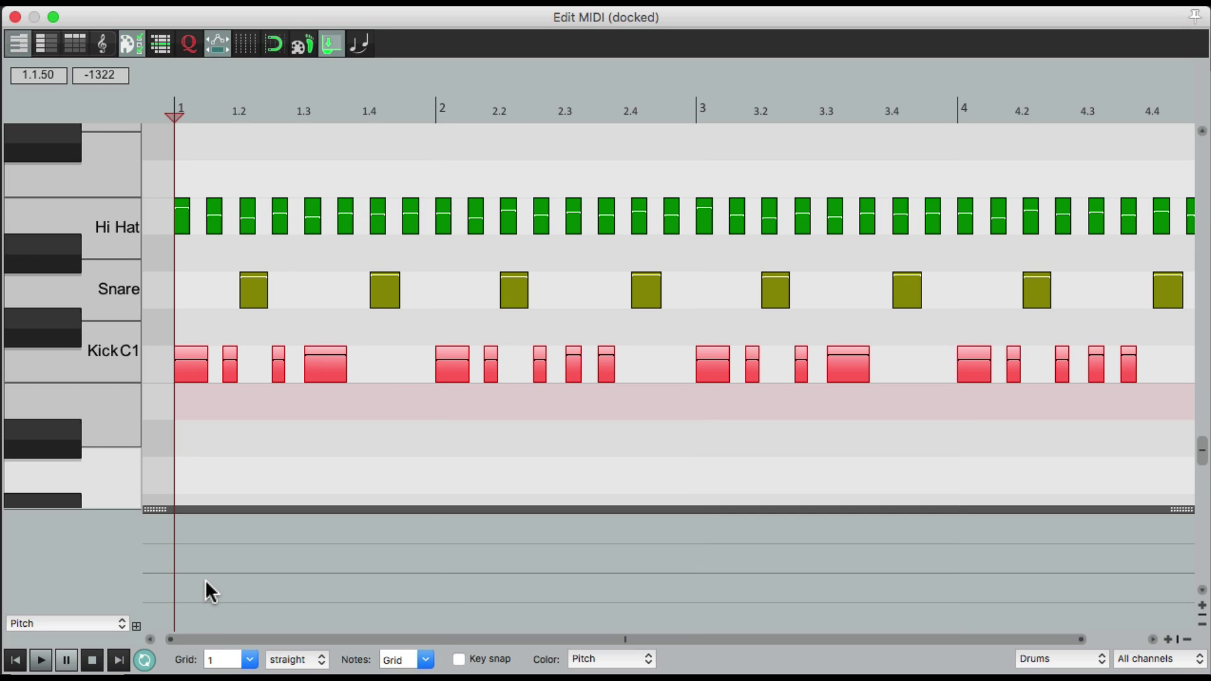
mouse_move(187, 577)
left_mouse_down()
mouse_move(316, 544)
mouse_move(441, 614)
mouse_move(621, 582)
mouse_move(777, 591)
mouse_move(935, 574)
left_mouse_up()
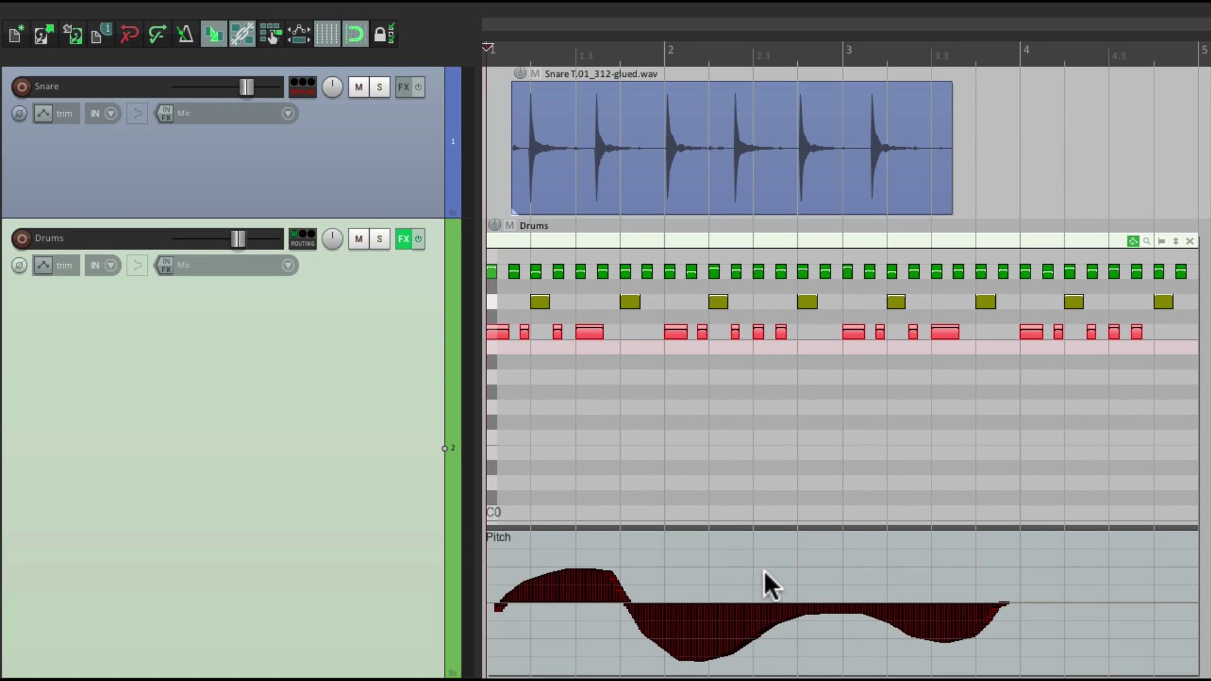
Disable grid and snap, then freehand-draw a new pitch-bend curve to the item's end.
key("alt+g")
key("alt+s")
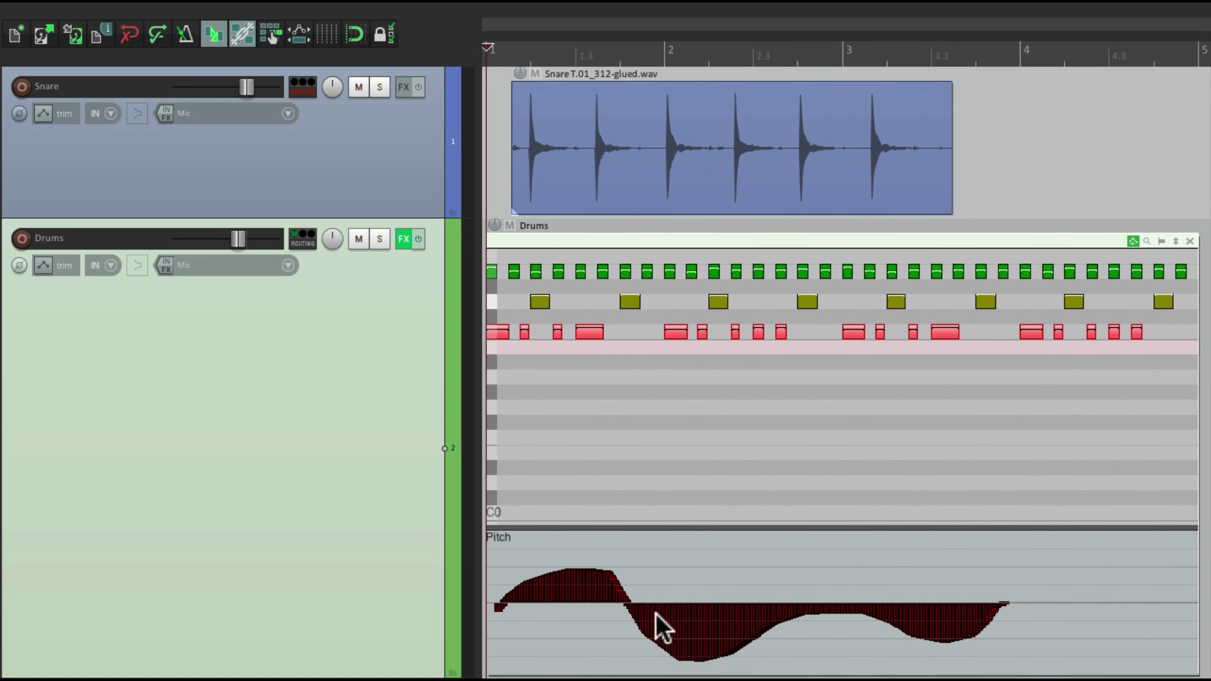
mouse_move(606, 563)
left_mouse_down()
mouse_move(692, 623)
mouse_move(766, 585)
mouse_move(1038, 589)
mouse_move(1110, 544)
mouse_move(1197, 595)
left_mouse_up()
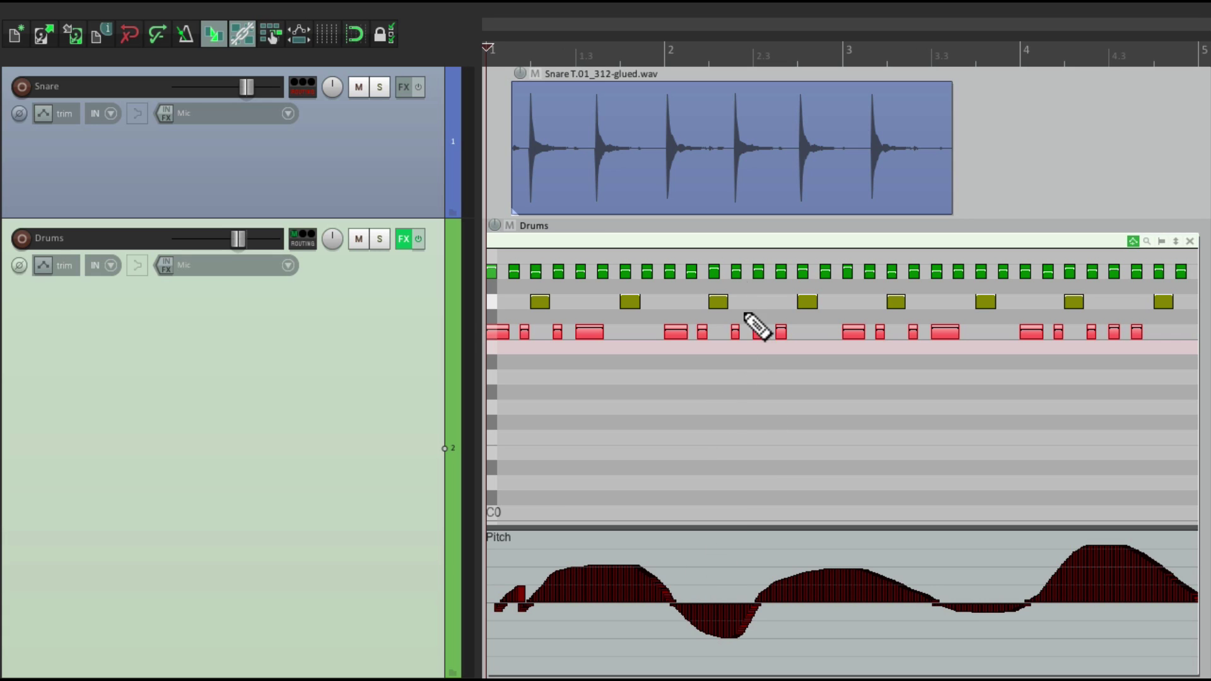
Add a Velocity lane to the Drums item's editor and remove the Pitch bend lane.
double_click(675, 240)
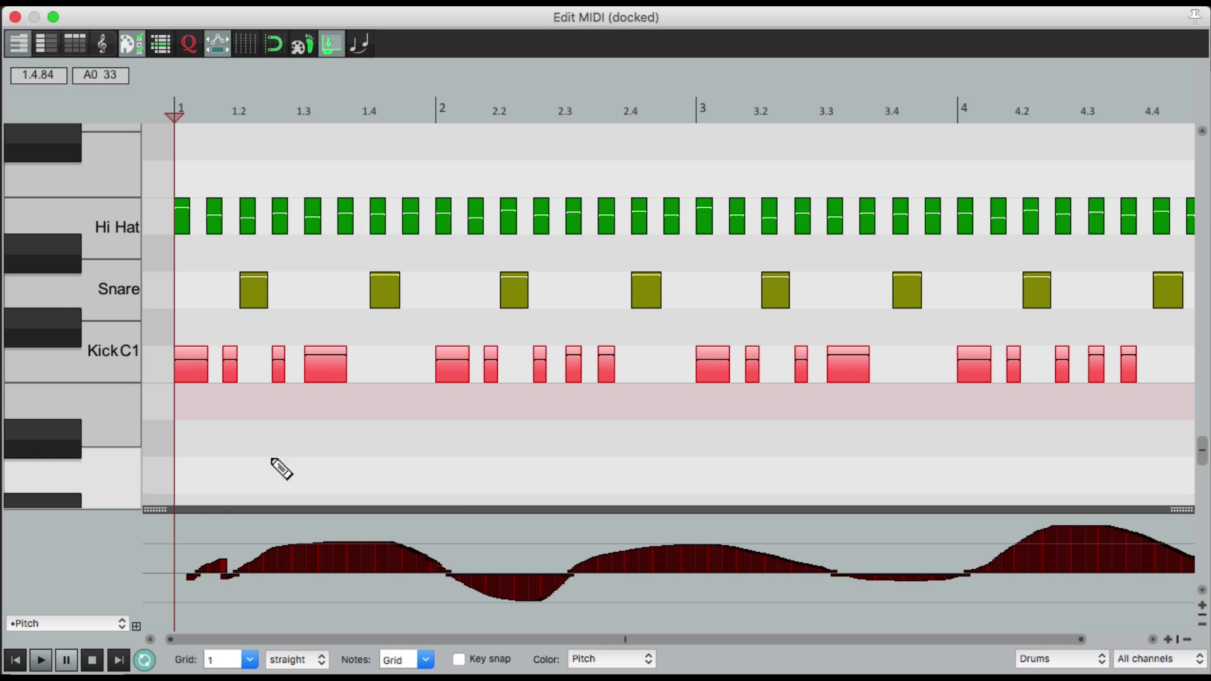
left_click(136, 625)
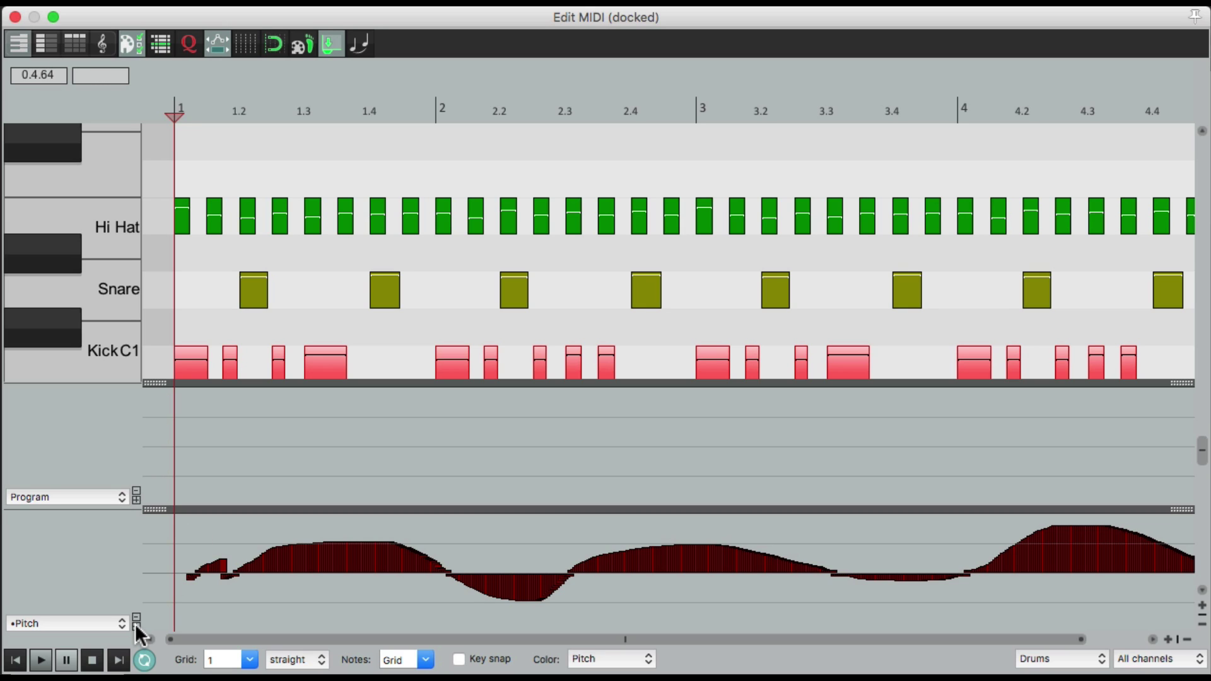
left_click(106, 492)
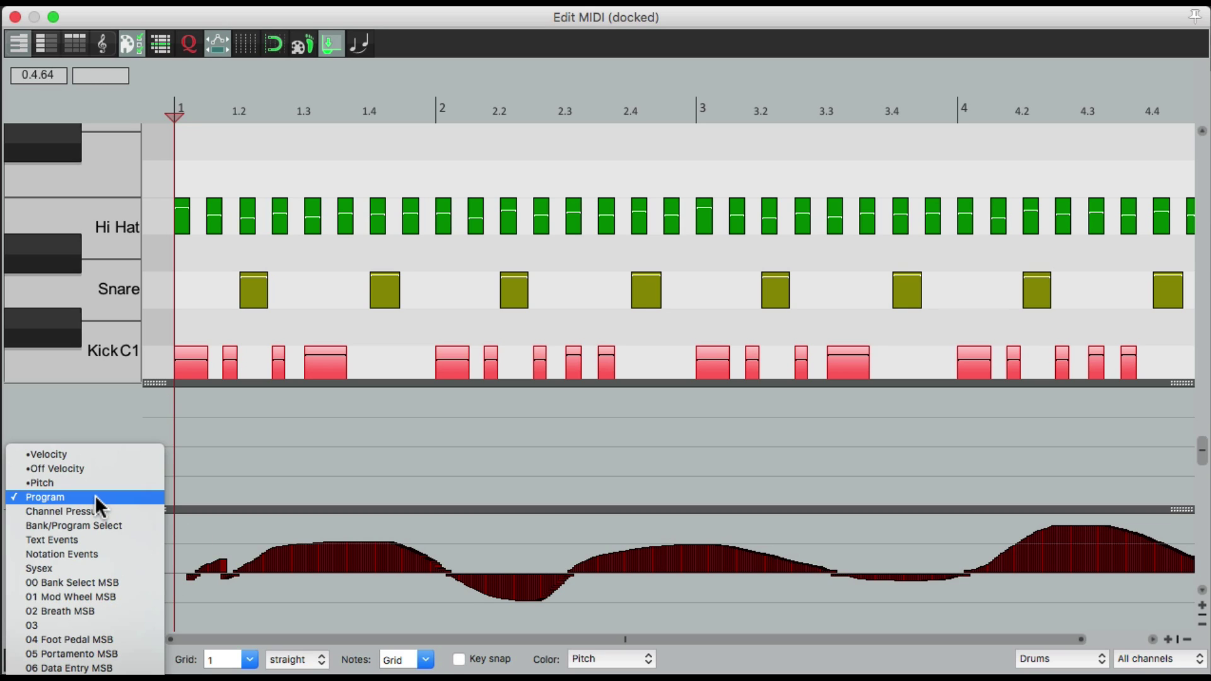
left_click(95, 456)
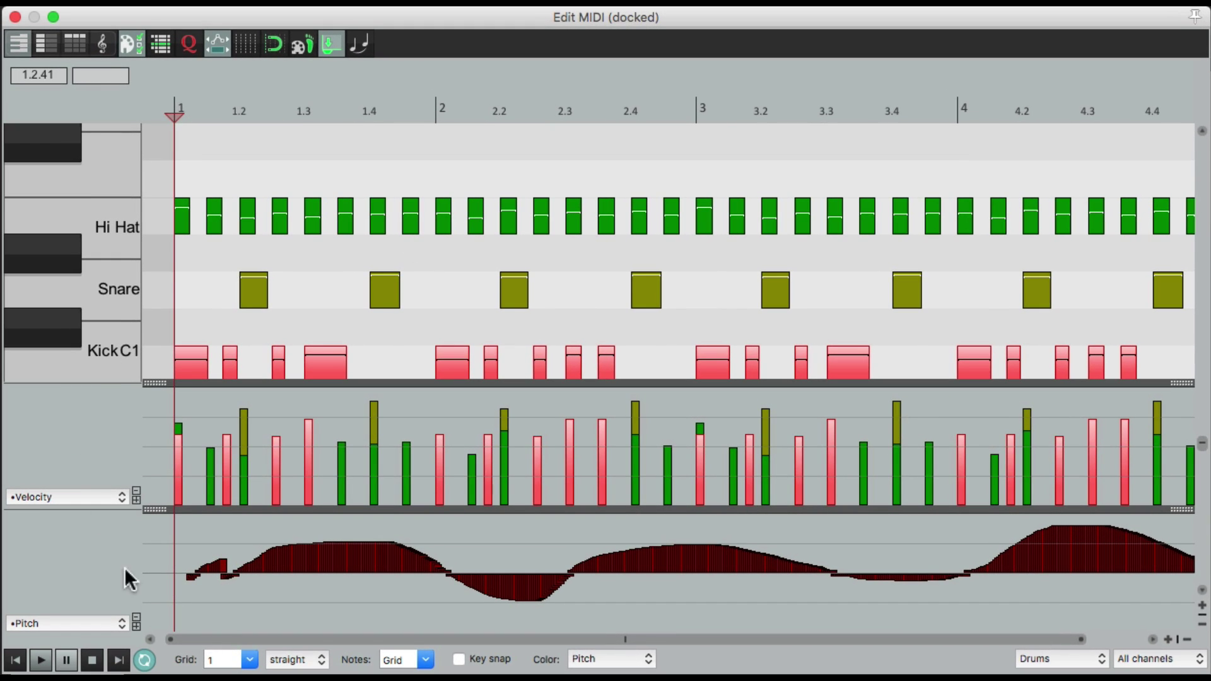
left_click(137, 622)
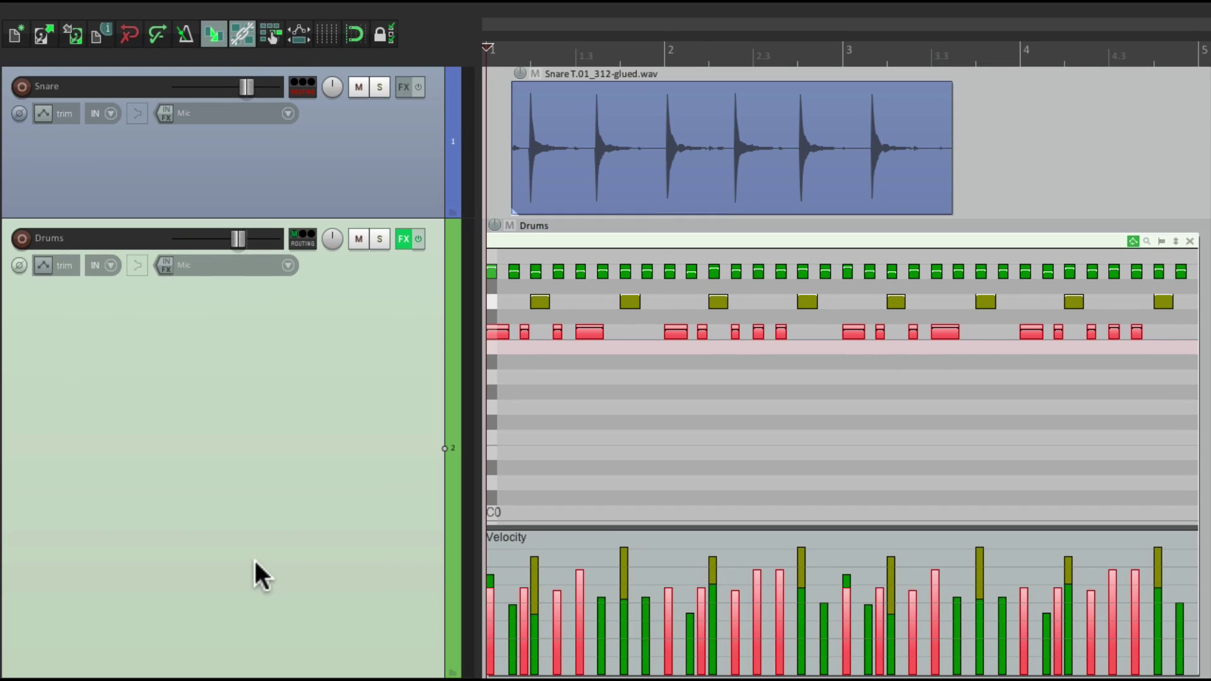
Drag the velocity lane divider to the bottom so the drum note rows fill the editor.
left_click_drag(522, 530, 522, 672)
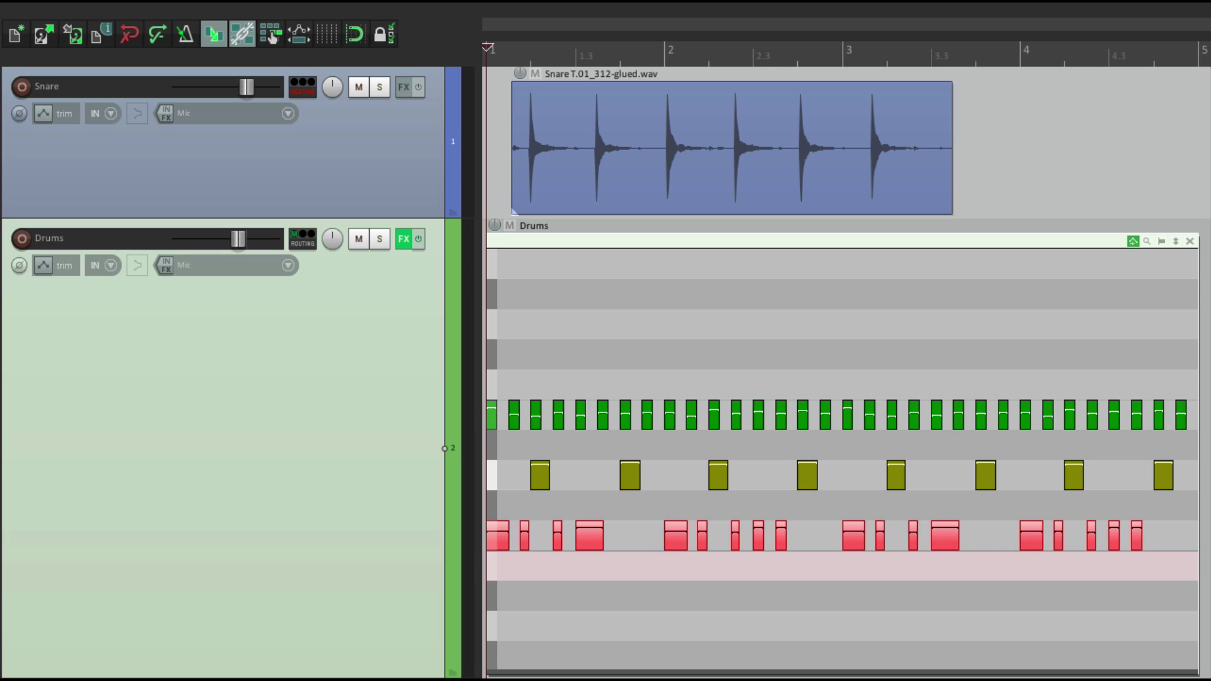
Zoom in around beat 1.2 and shift the Snare audio item slightly later to meet the Drums notes.
scroll(529, 361, "up", 8)
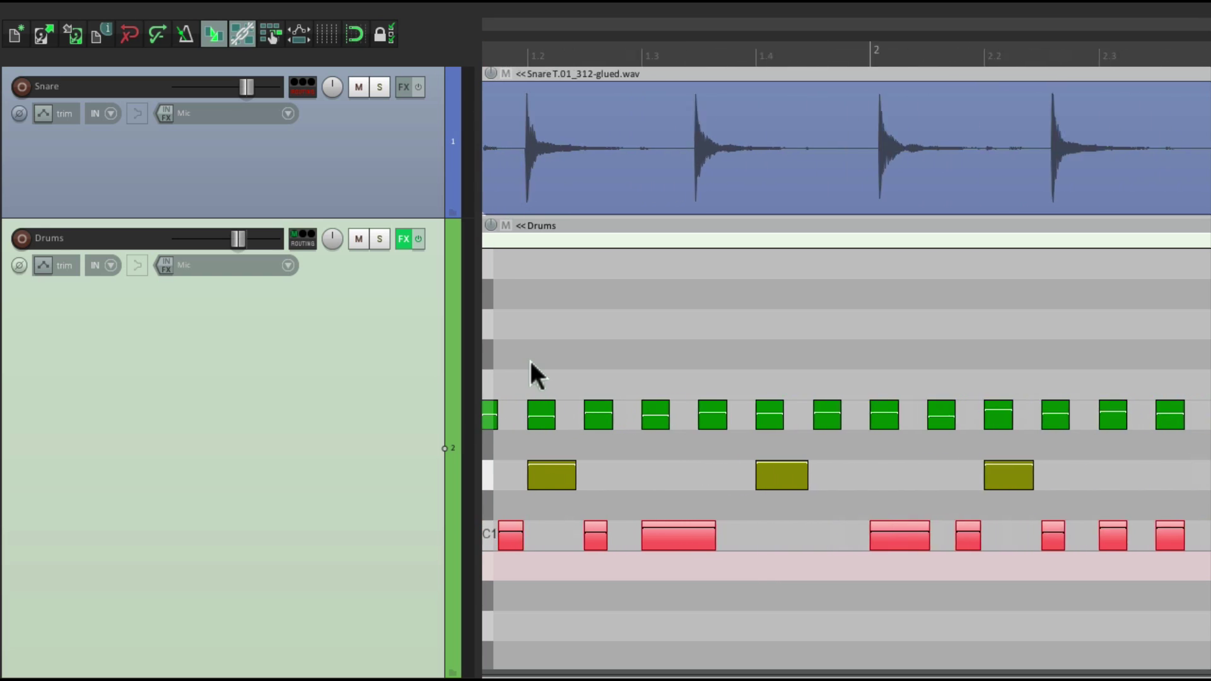
scroll(528, 359, "up", 4)
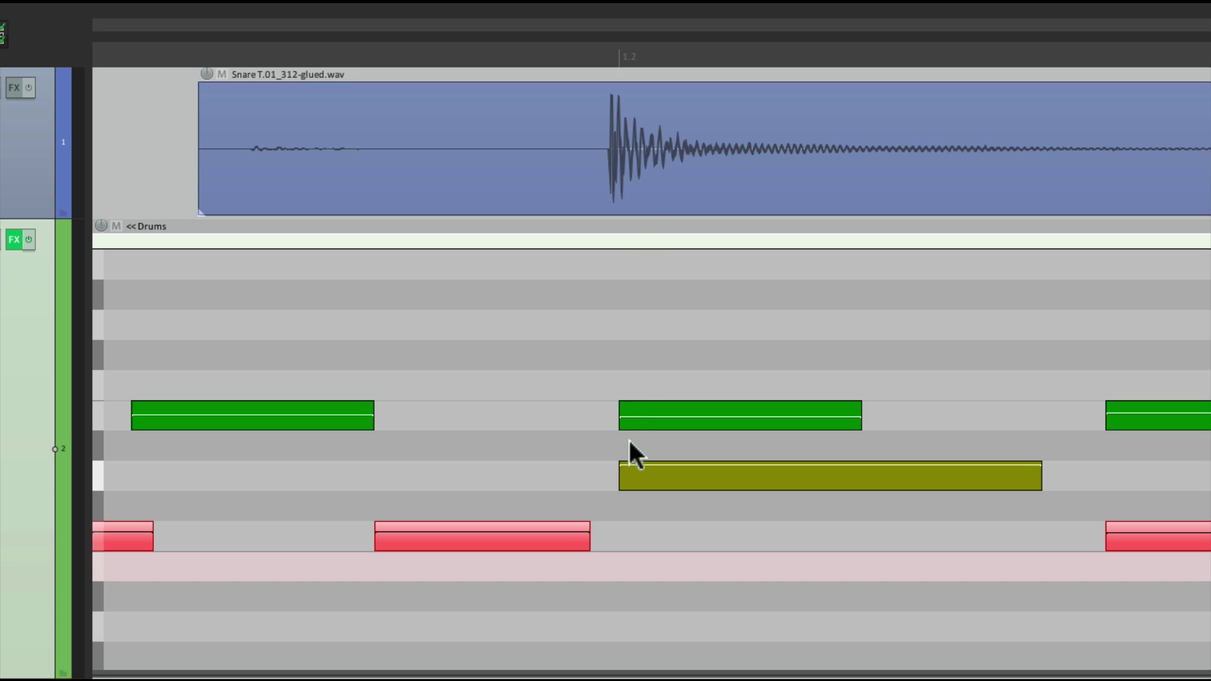
scroll(630, 440, "up", 4)
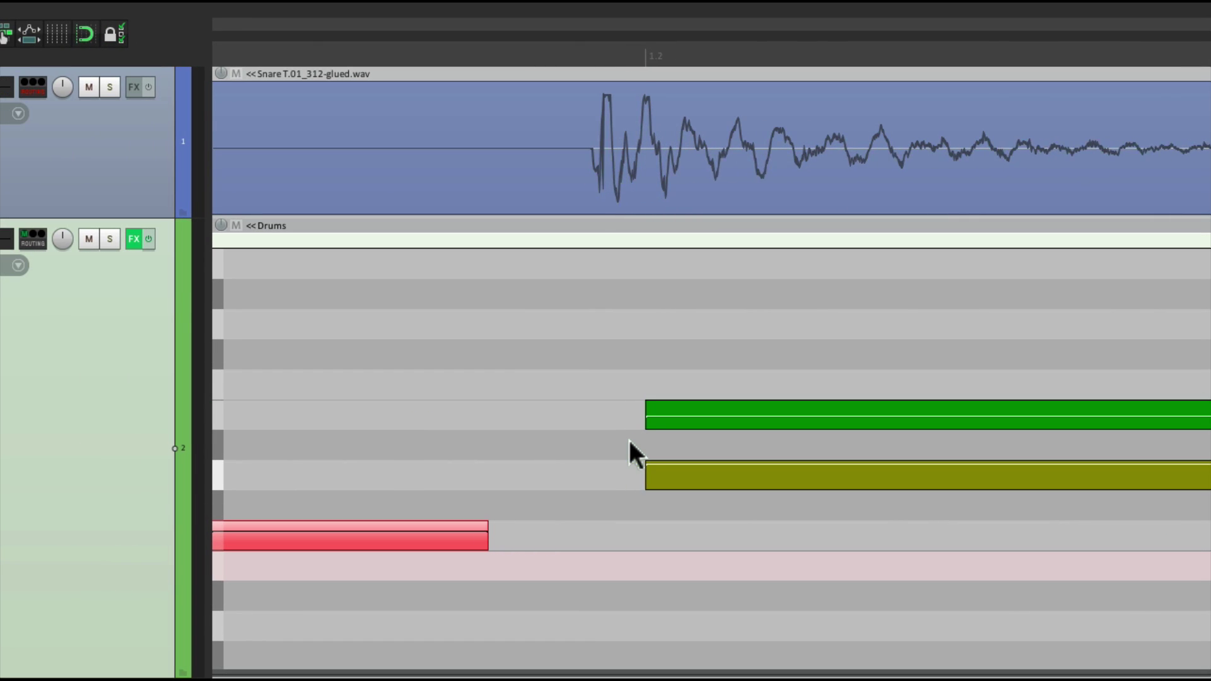
scroll(630, 440, "right", 1)
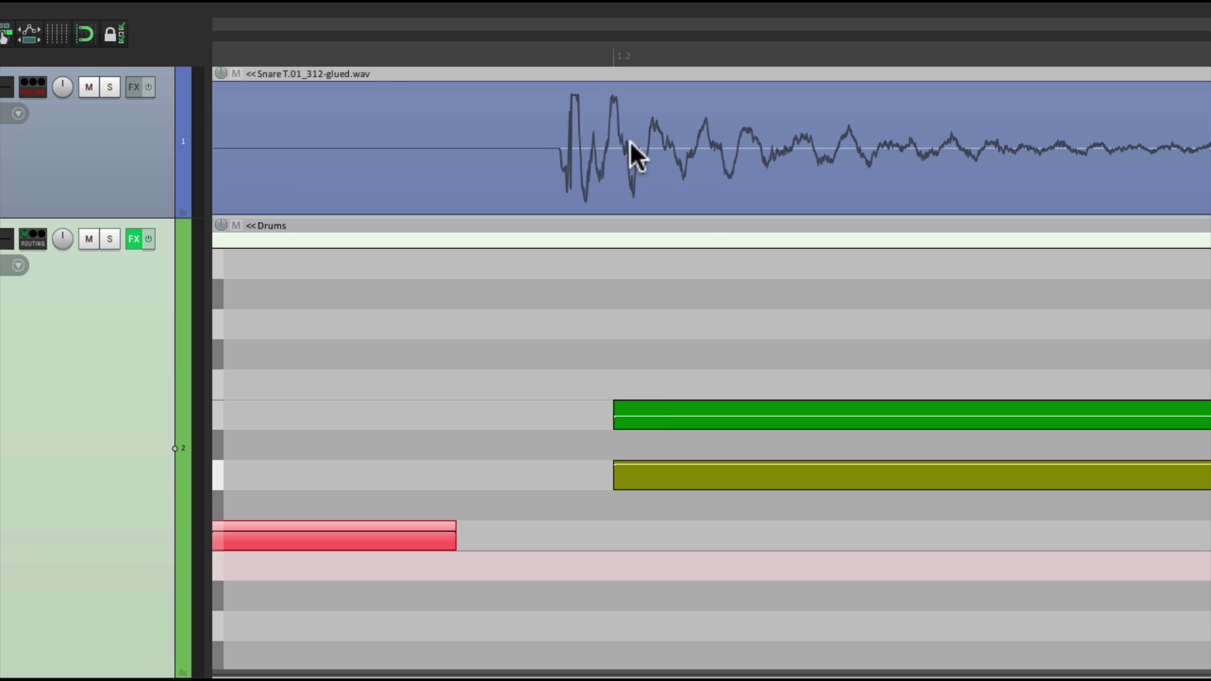
left_click_drag(557, 127, 621, 131)
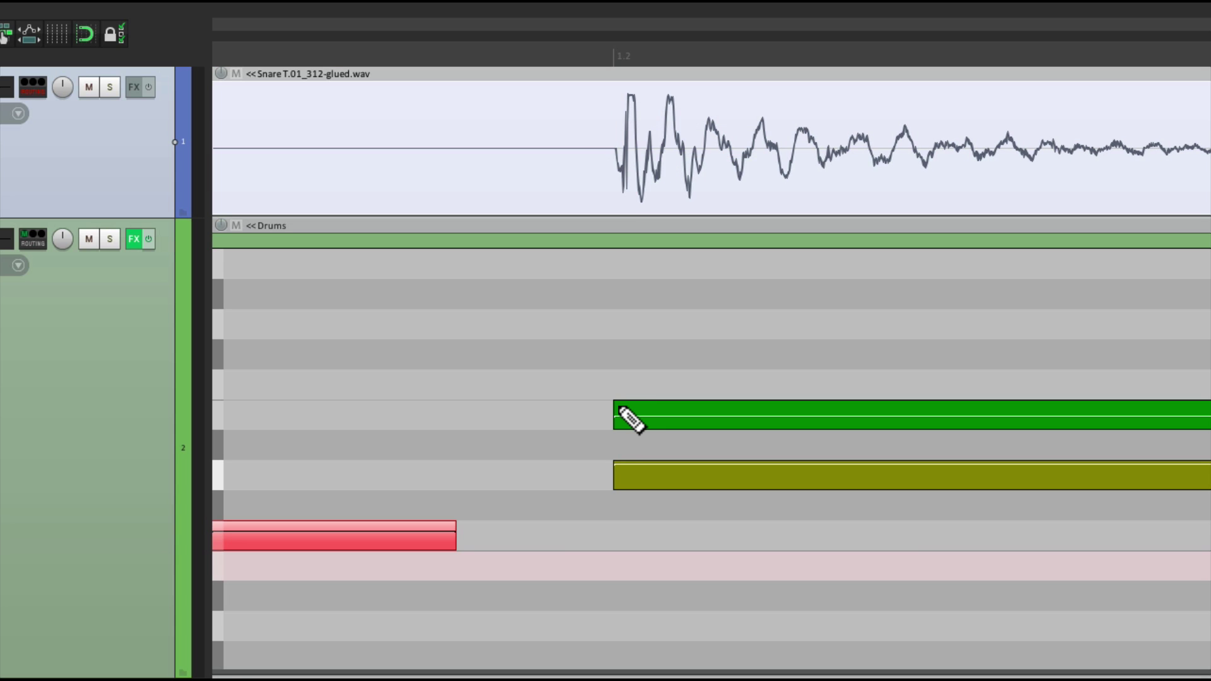
Undo the snare audio move, then drag the green and yellow Drums notes earlier onto the snare hit.
key("ctrl+z")
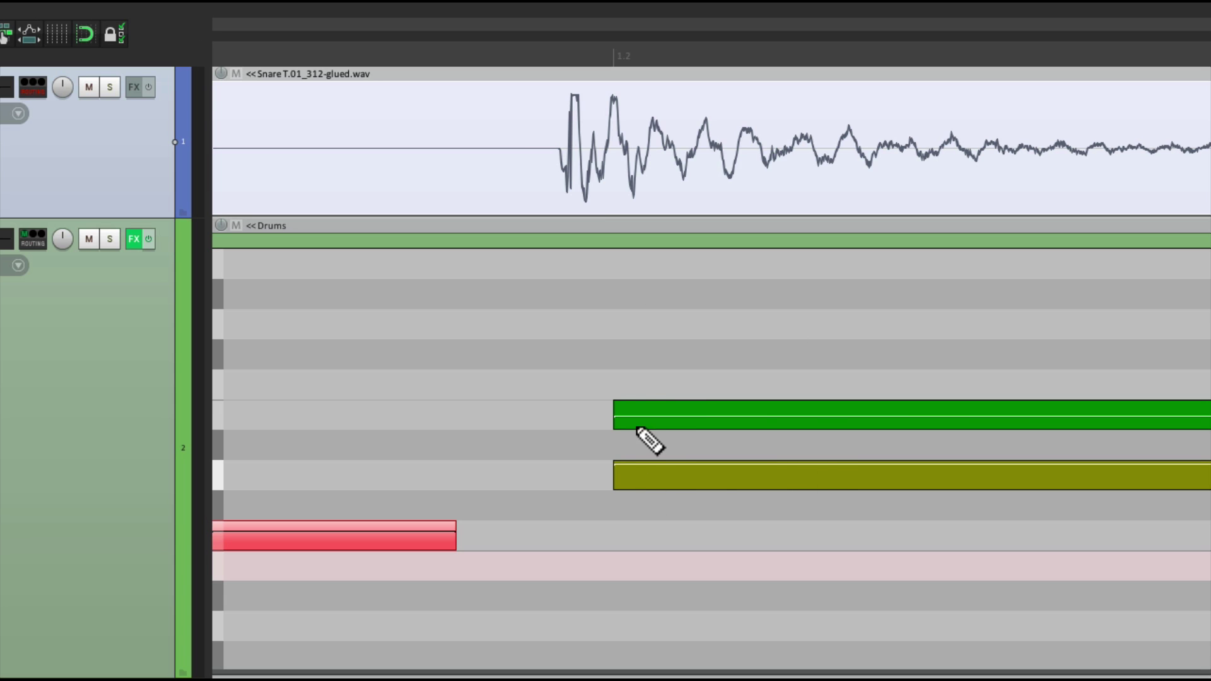
left_click(636, 451)
left_click_drag(636, 451, 700, 545)
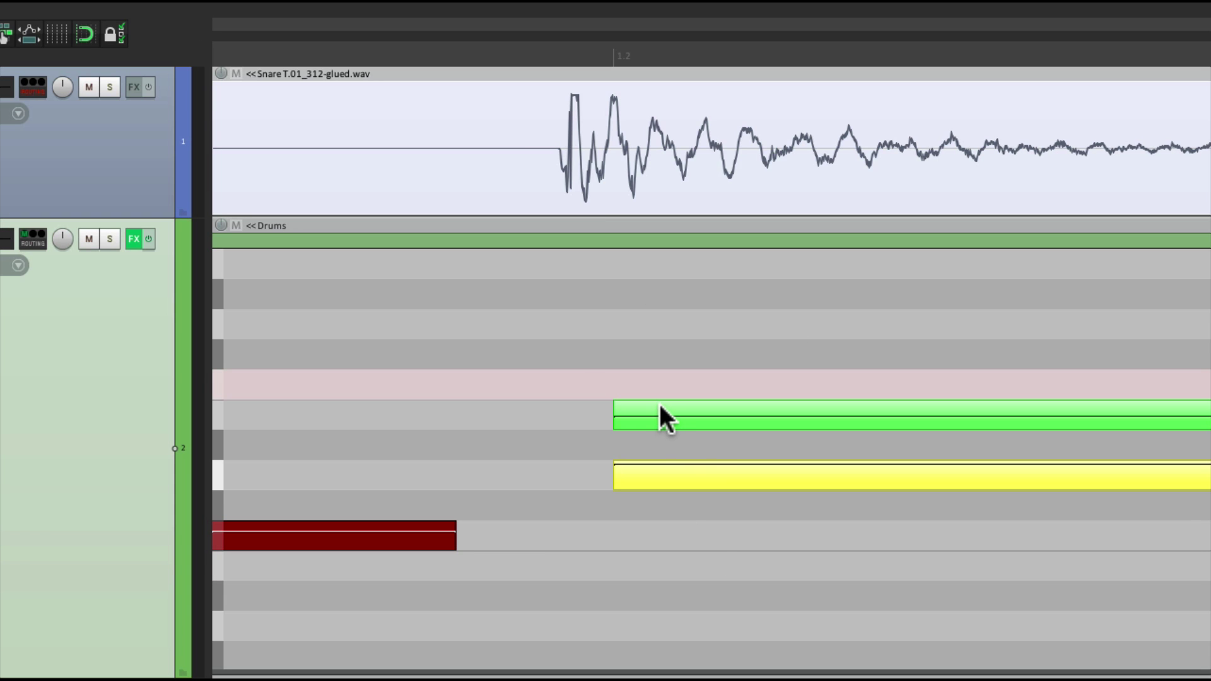
left_click_drag(659, 403, 604, 411)
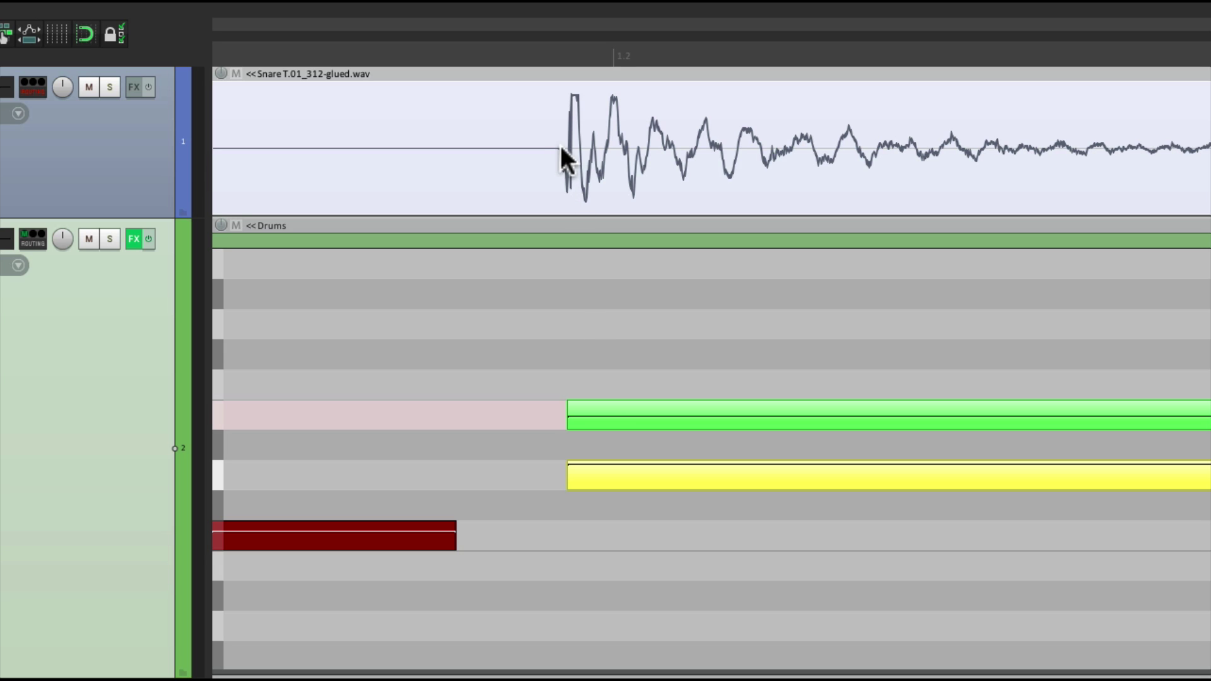
mouse_move(615, 406)
left_mouse_down()
mouse_move(572, 410)
mouse_move(601, 407)
left_mouse_up()
double_click(612, 240)
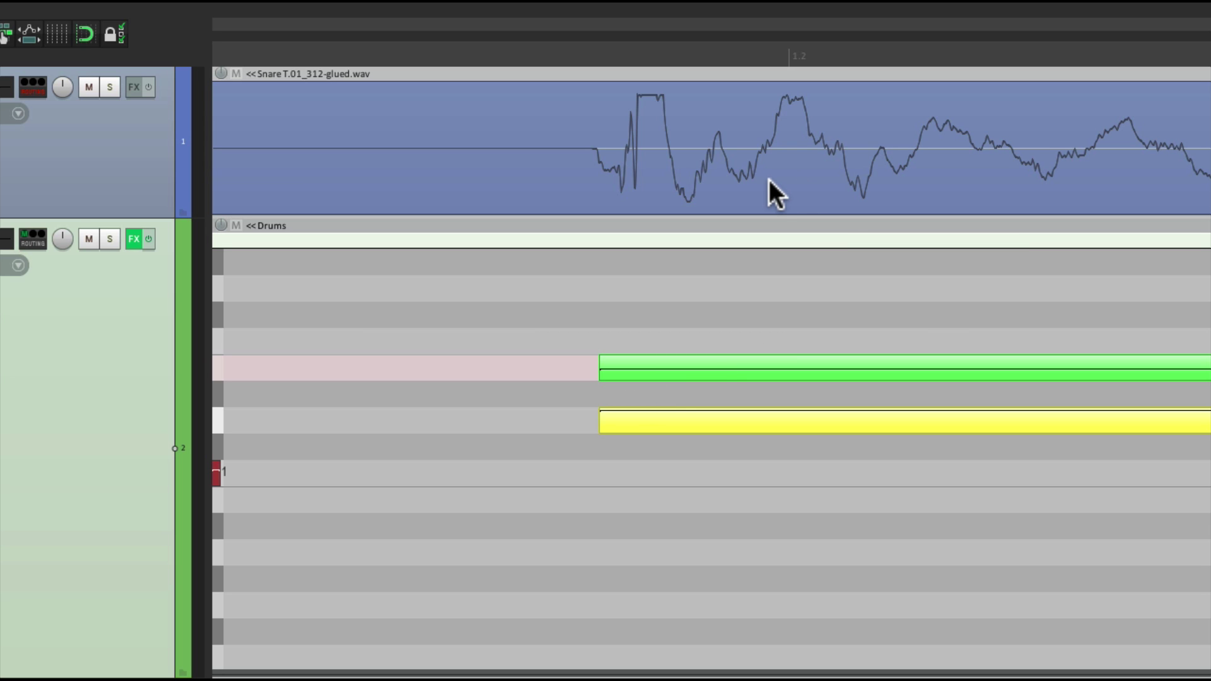
scroll(769, 179, "down", 10)
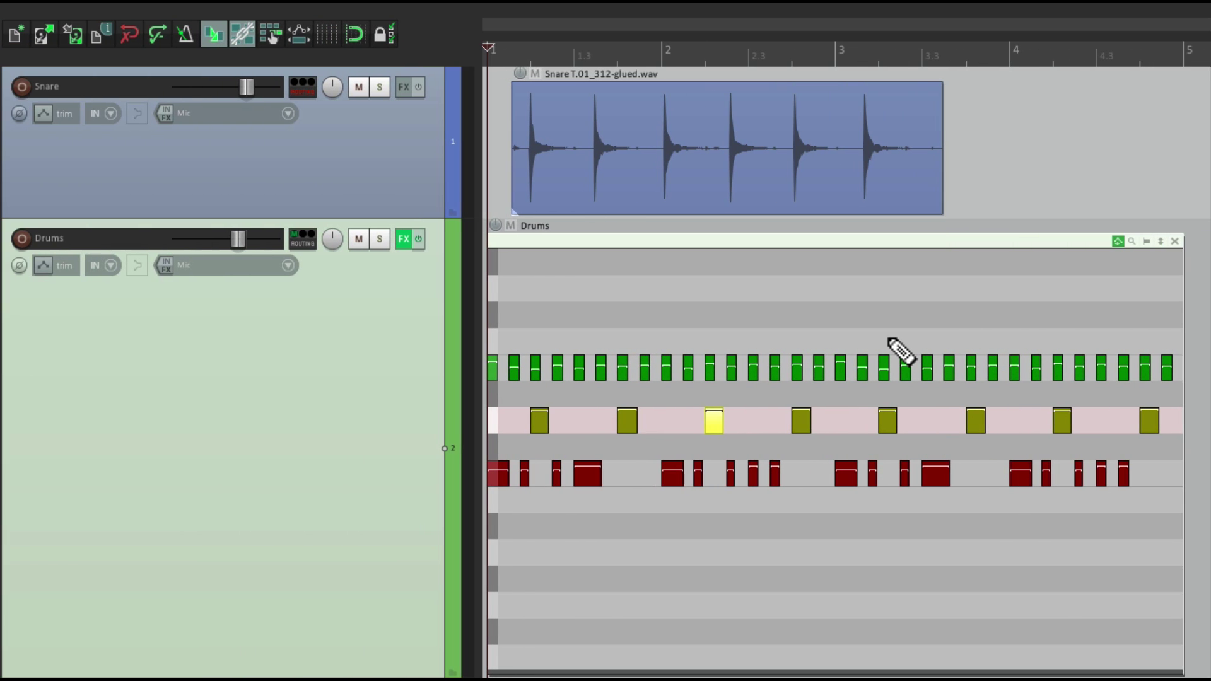
Close the Drums inline editor and shrink track heights so Snare, Drums, Piano and Synth fit.
double_click(824, 237)
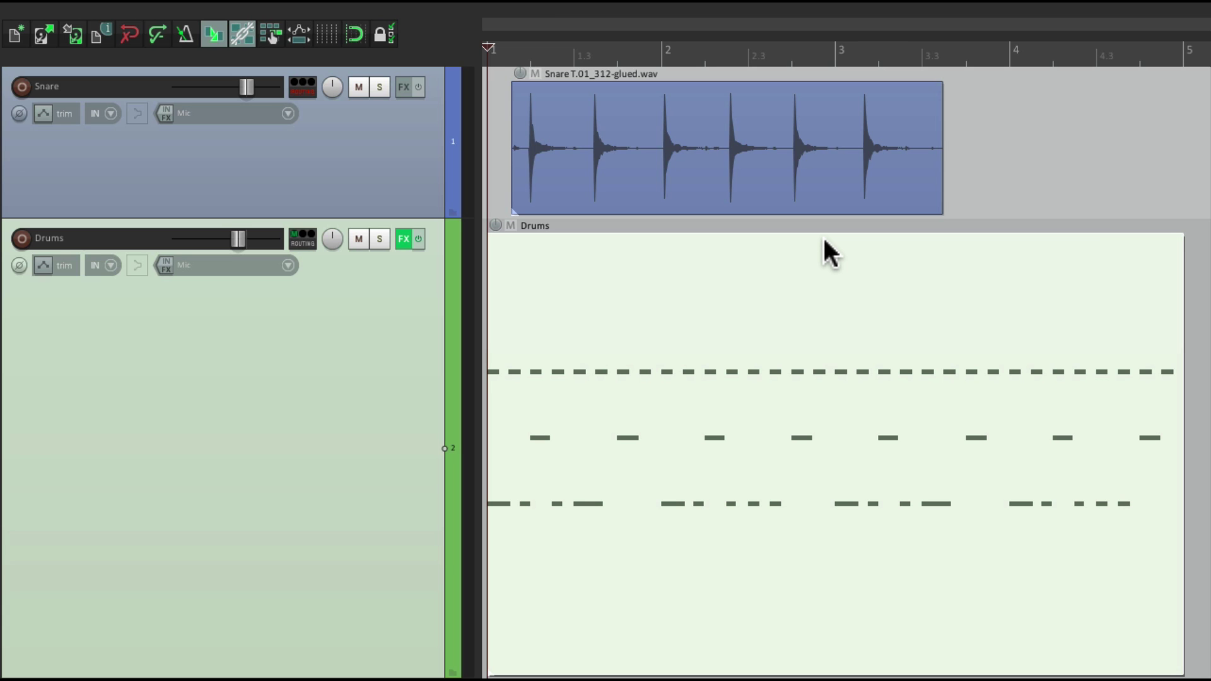
key("grave")
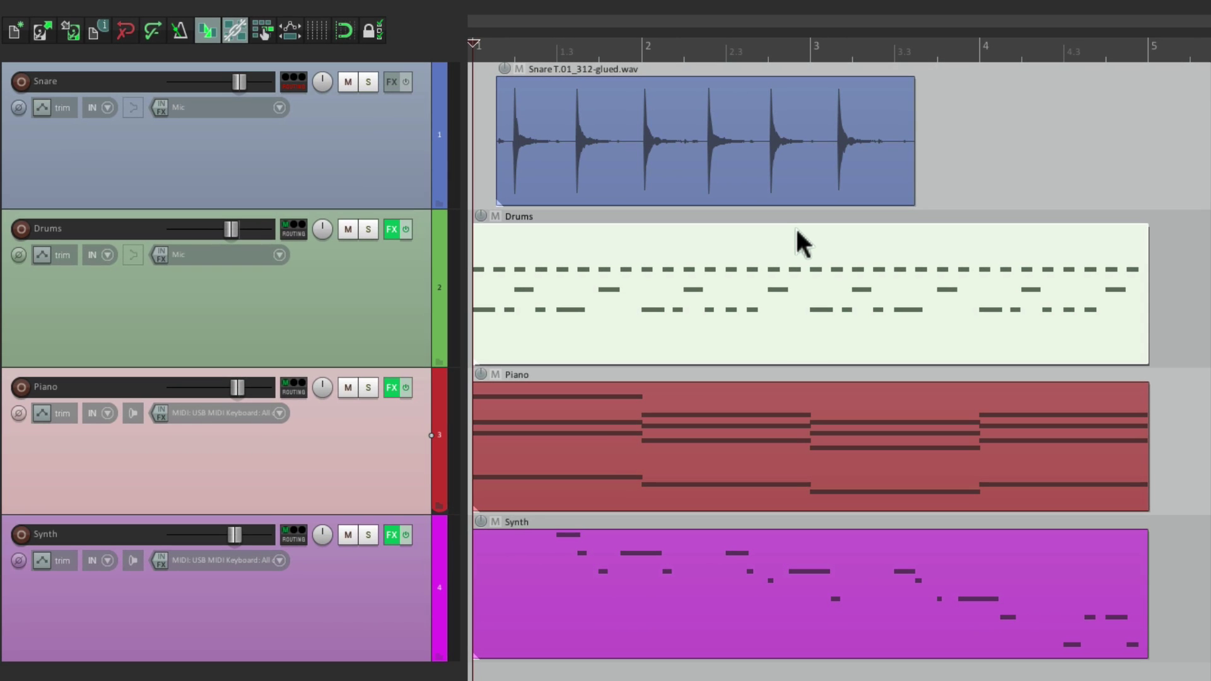
Open the Piano item inline and delete its four first-bar chord notes.
left_click(696, 389)
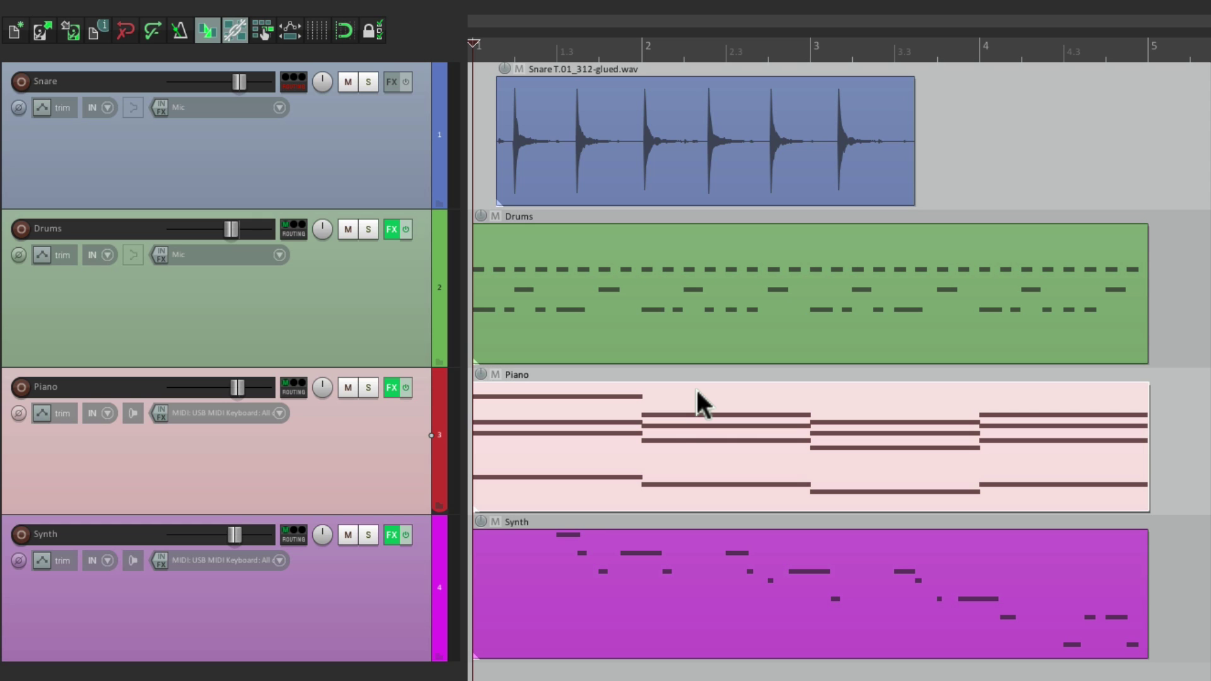
double_click(696, 390)
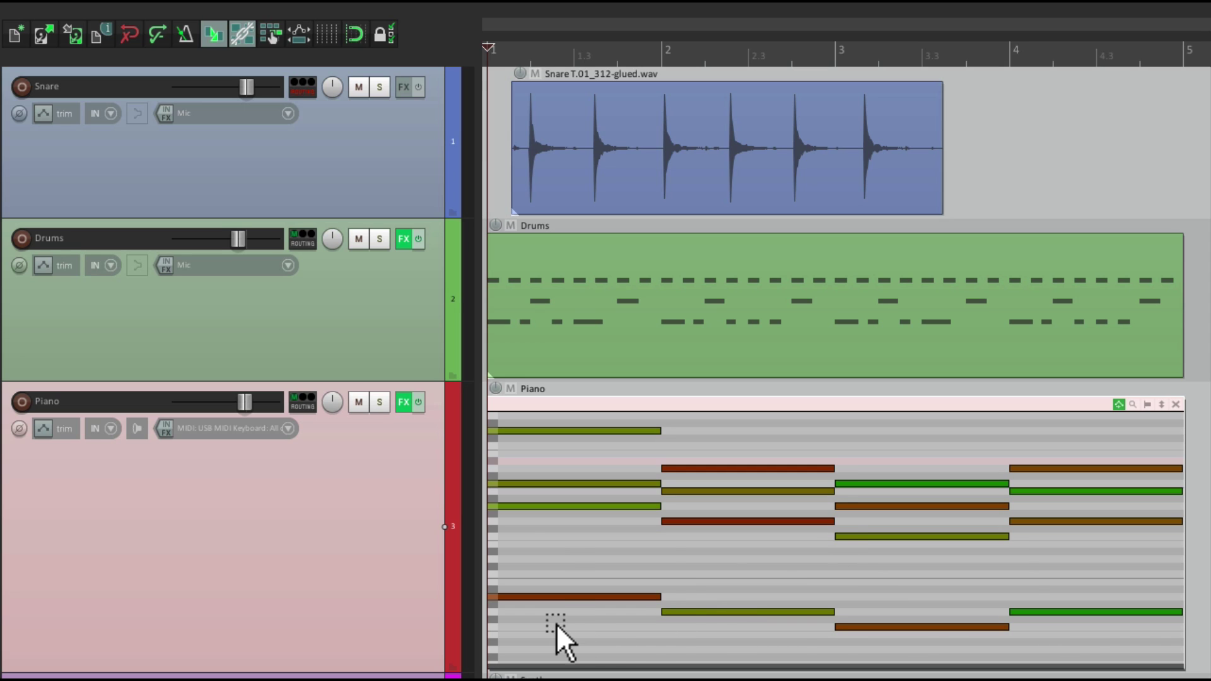
left_click_drag(556, 623, 523, 424)
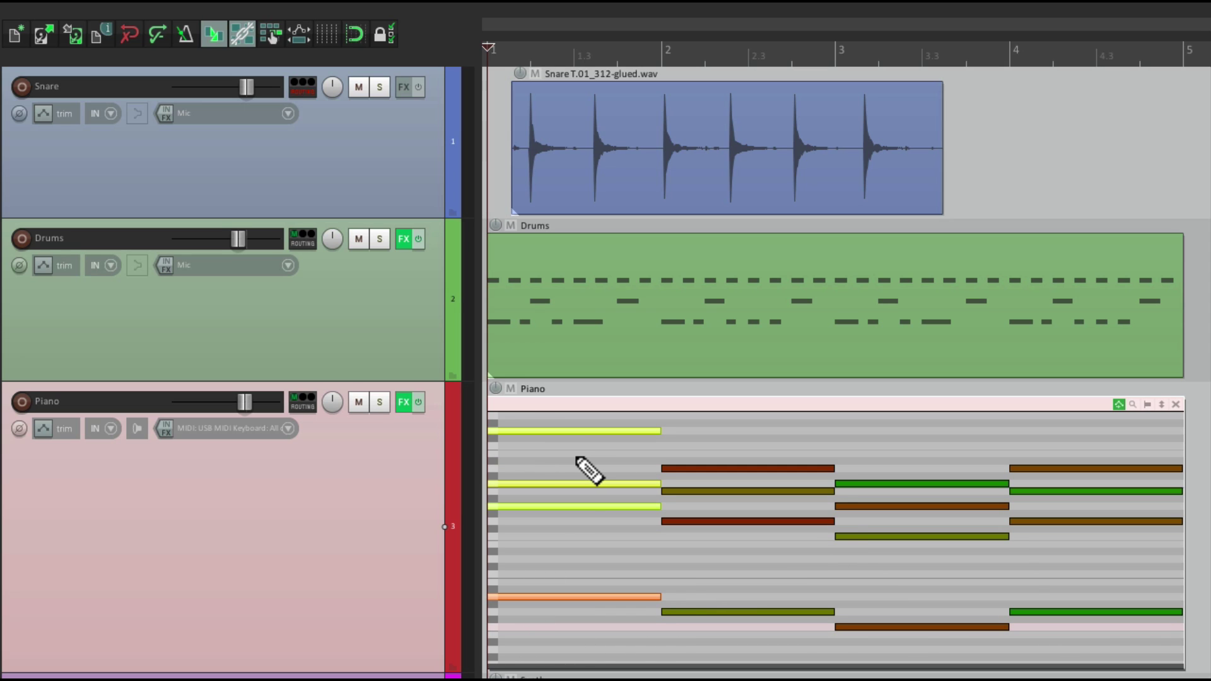
key("Delete")
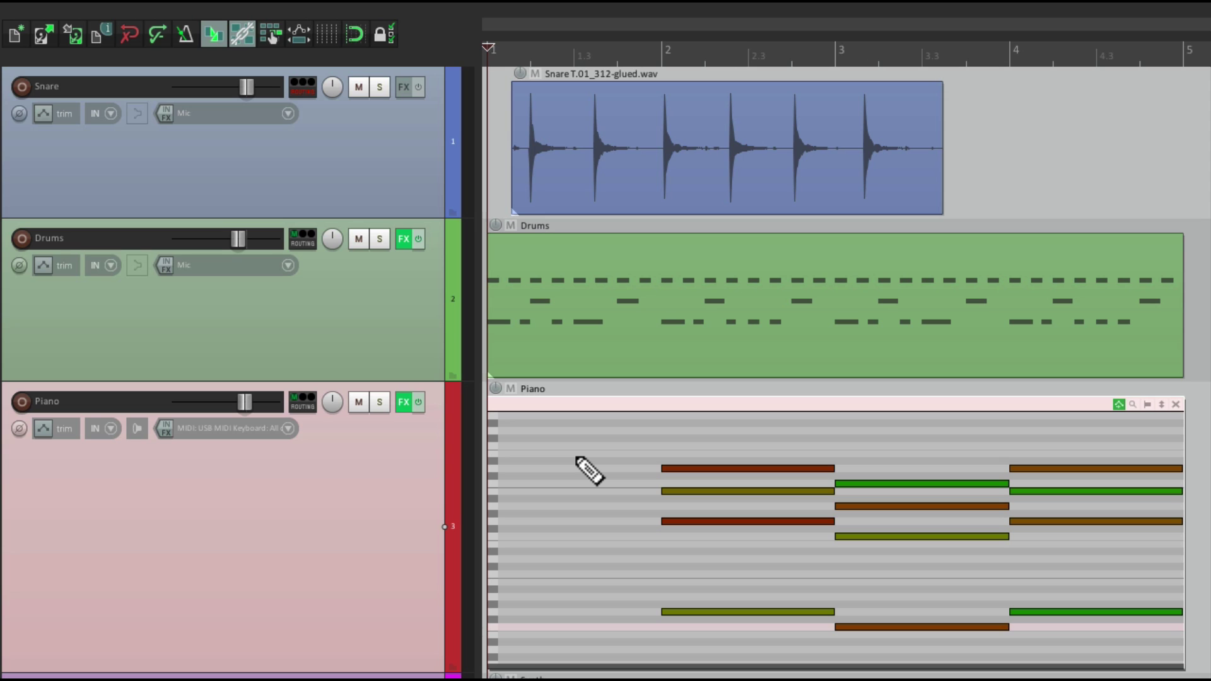